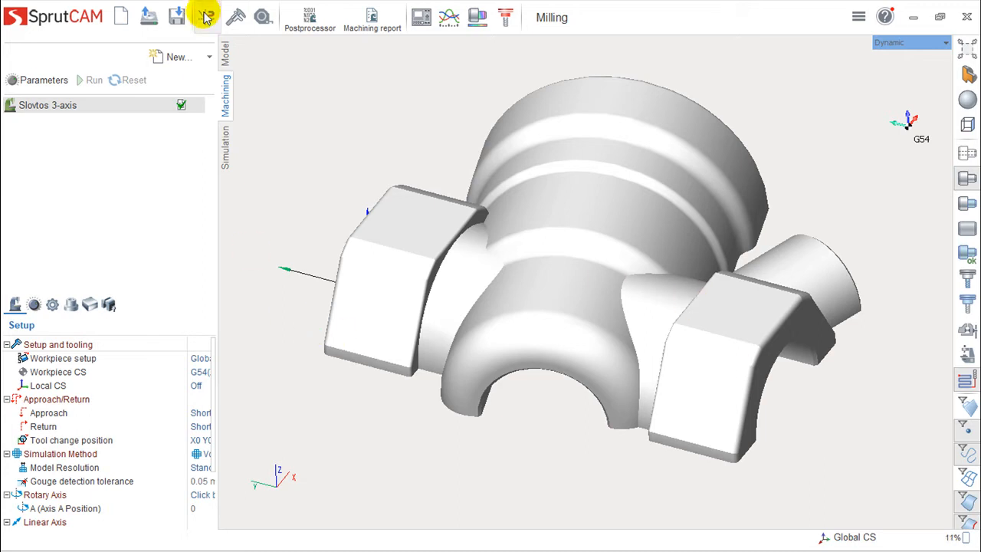
# Add a Face Milling roughing operation to the machining sequence and calculate its toolpath.
pyautogui.click(207, 57)
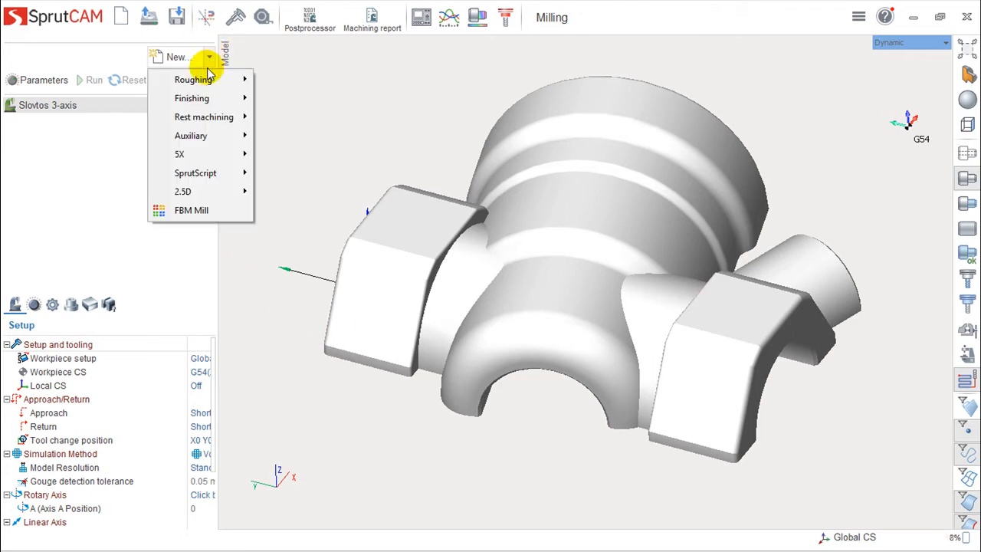
pyautogui.moveTo(209, 82)
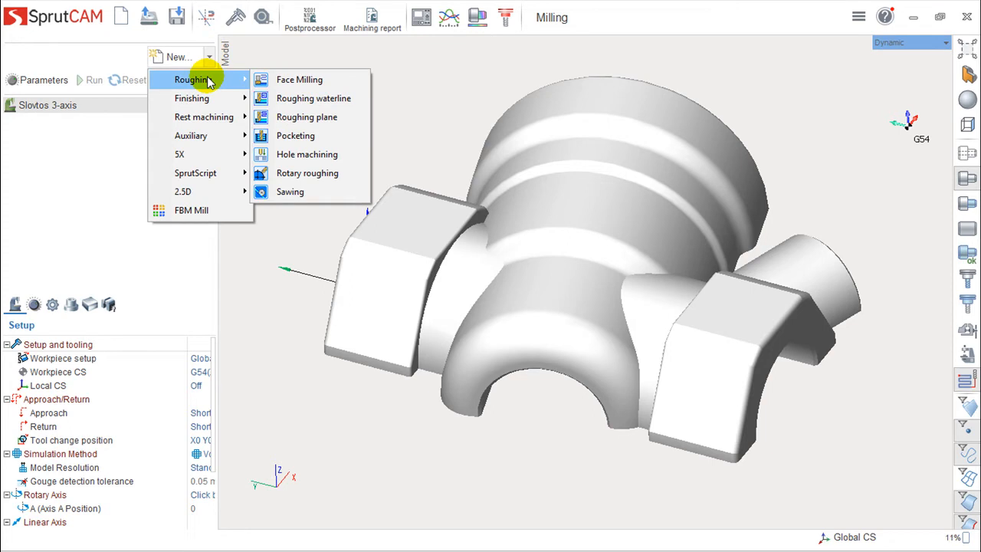
pyautogui.click(297, 81)
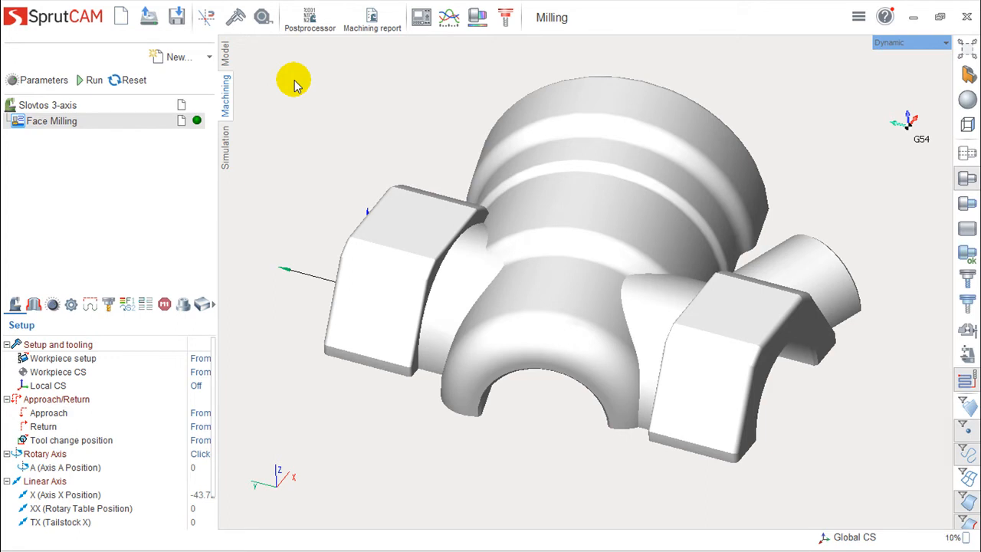
pyautogui.click(92, 81)
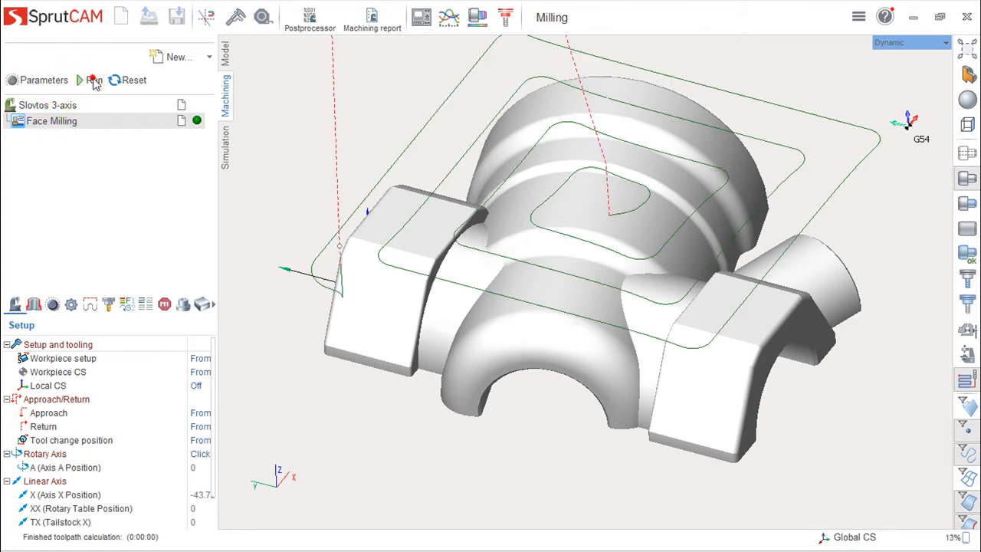
# Examine the face milling toolpath over the part from several angles and distances.
pyautogui.scroll(-5, 526, 327)
pyautogui.moveTo(549, 350)
pyautogui.mouseDown(button='right')
pyautogui.moveTo(568, 311)
pyautogui.moveTo(566, 322)
pyautogui.moveTo(581, 307)
pyautogui.moveTo(557, 314)
pyautogui.moveTo(532, 342)
pyautogui.mouseUp(button='right')
pyautogui.scroll(4, 565, 318)
pyautogui.scroll(-1, 564, 318)
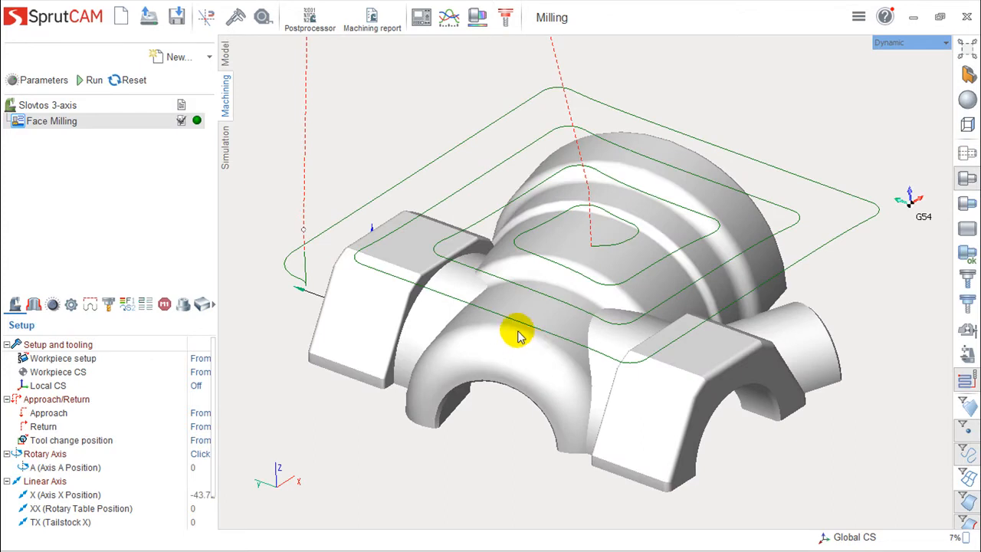
pyautogui.moveTo(565, 306); pyautogui.dragTo(559, 394, button='right')
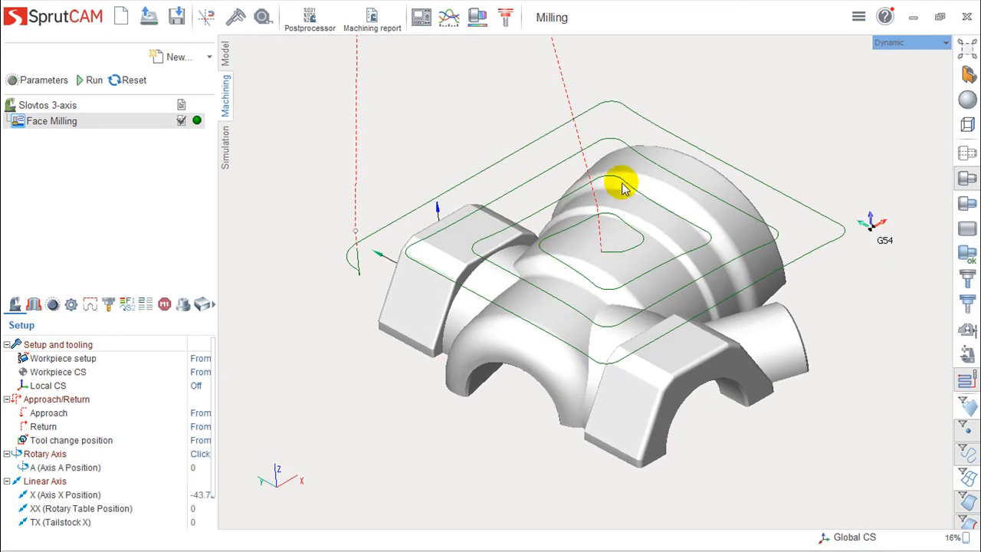
pyautogui.moveTo(624, 246); pyautogui.dragTo(694, 328, button='right')
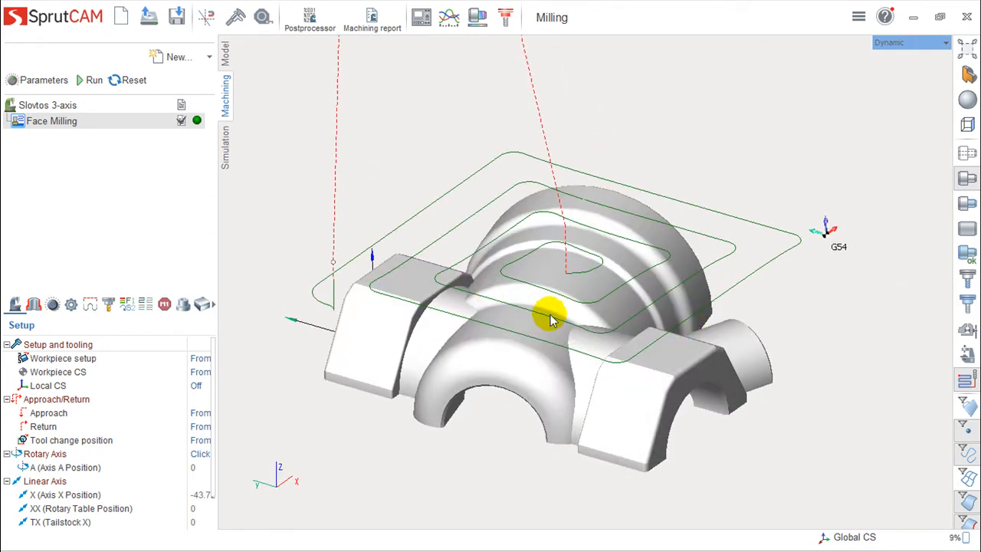
pyautogui.scroll(-1, 550, 319)
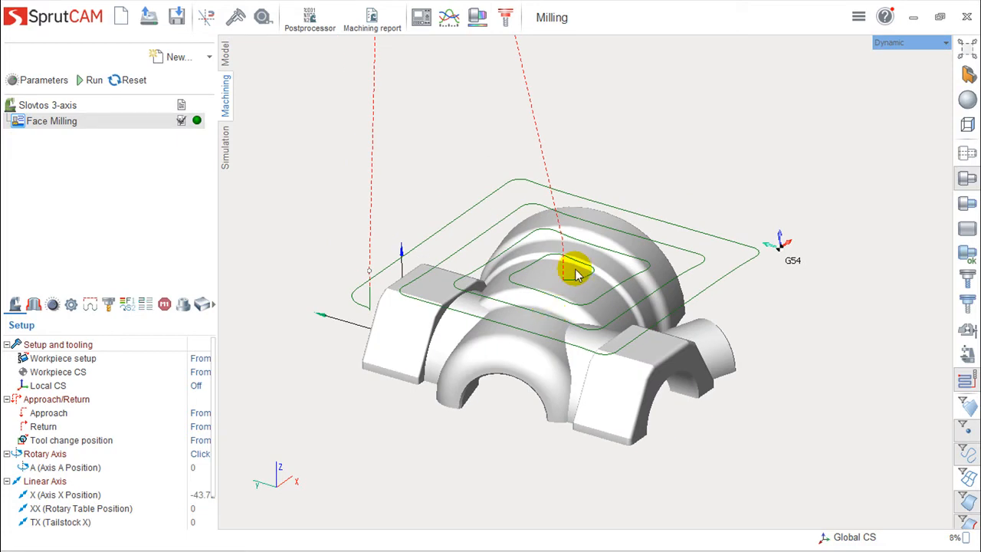
# Add a Roughing waterline operation after the face milling, calculate its toolpath and inspect the passes around the part.
pyautogui.click(209, 56)
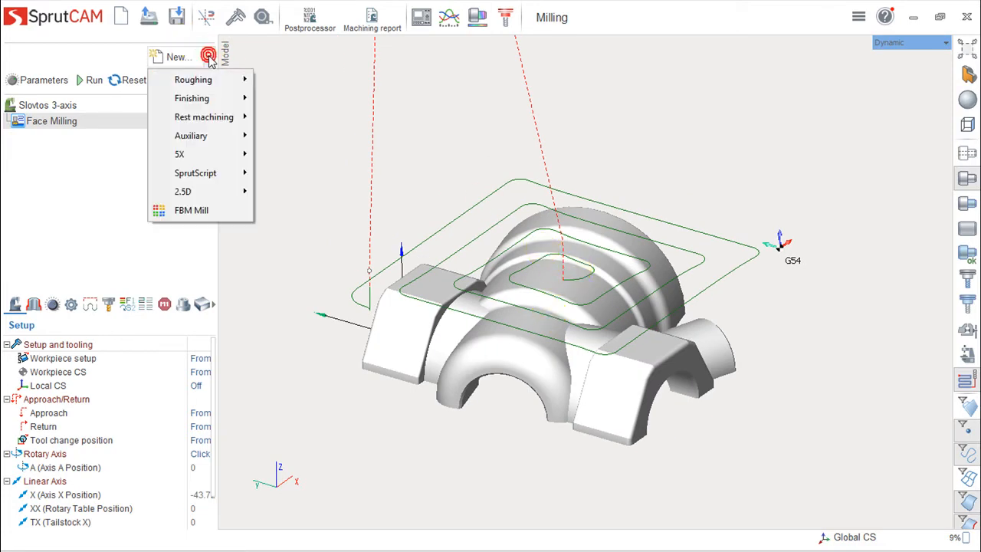
pyautogui.moveTo(225, 79)
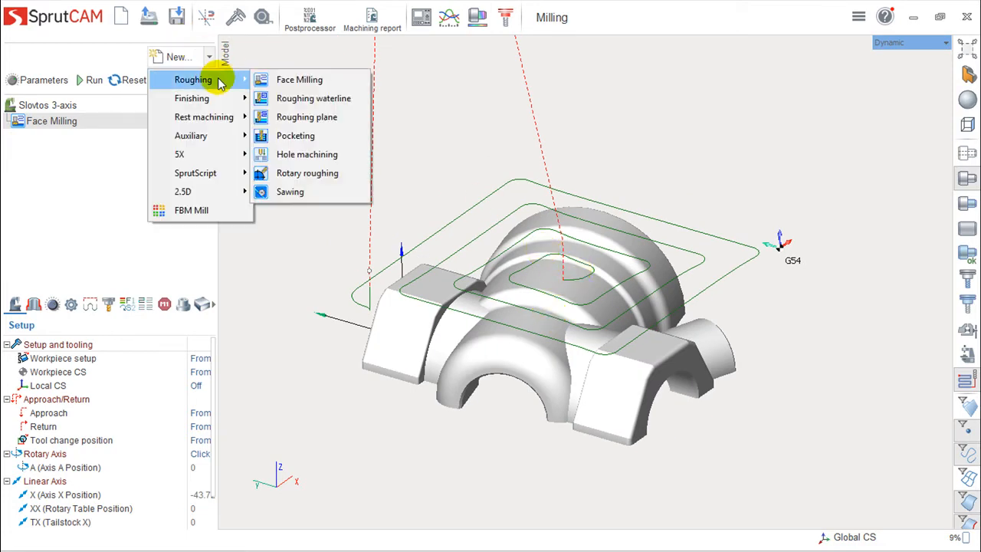
pyautogui.click(312, 98)
pyautogui.click(87, 82)
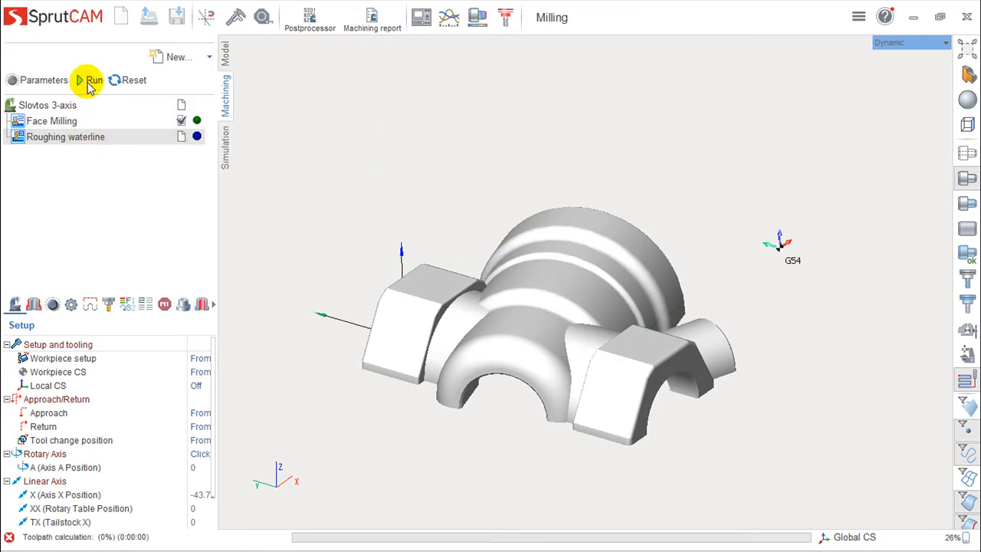
pyautogui.moveTo(373, 223); pyautogui.dragTo(551, 250)
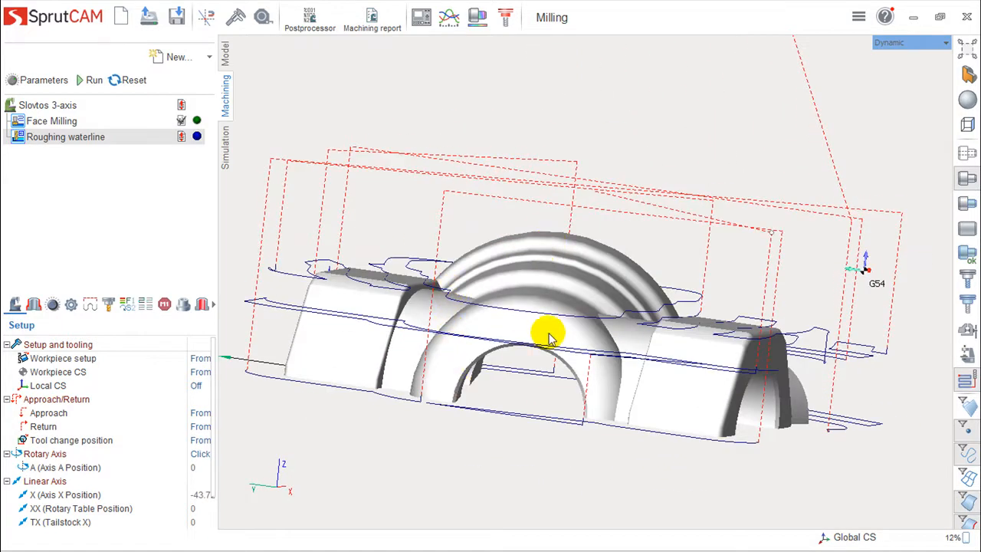
pyautogui.scroll(-2, 548, 338)
pyautogui.scroll(2, 546, 335)
pyautogui.moveTo(544, 327); pyautogui.dragTo(512, 376, button='middle')
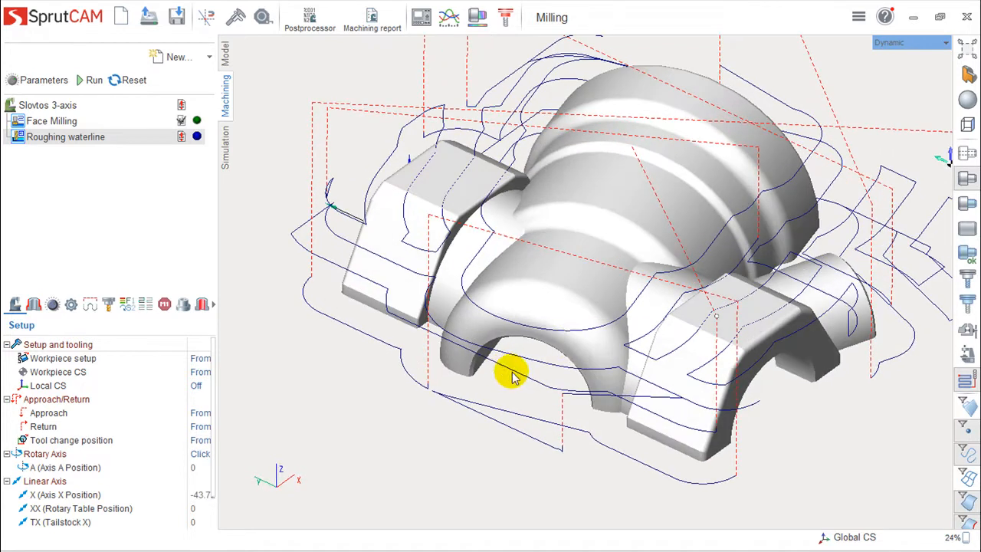
pyautogui.moveTo(664, 309)
pyautogui.mouseDown(button='middle')
pyautogui.moveTo(668, 278)
pyautogui.moveTo(622, 342)
pyautogui.moveTo(682, 319)
pyautogui.moveTo(668, 339)
pyautogui.moveTo(676, 322)
pyautogui.mouseUp(button='middle')
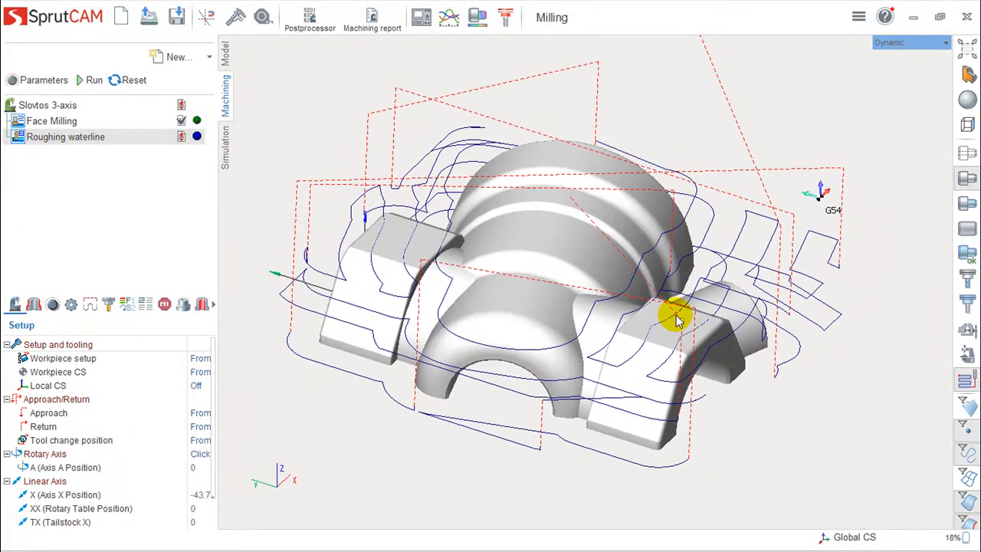
# Add a Roughing plane operation, calculate its toolpath and inspect the passes across the part.
pyautogui.click(210, 58)
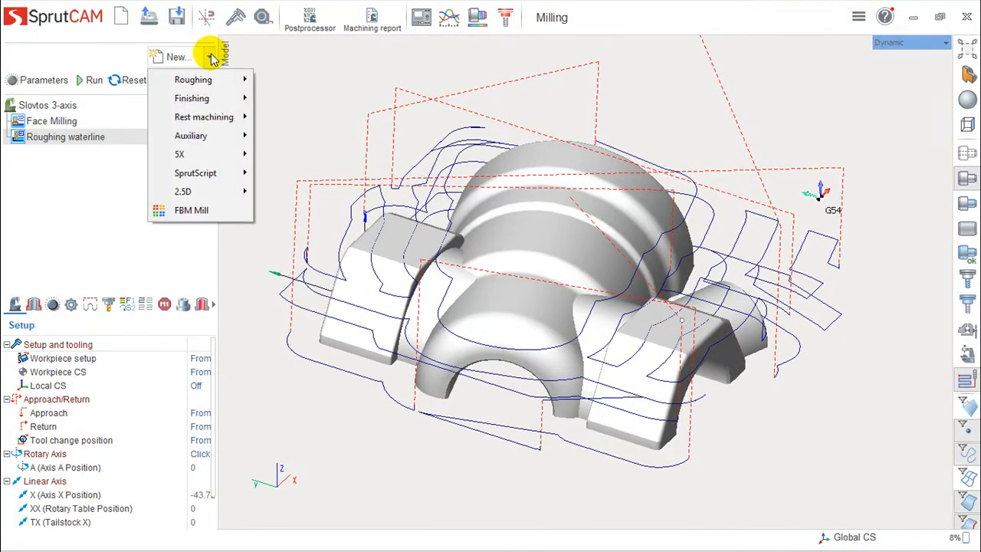
pyautogui.moveTo(207, 86)
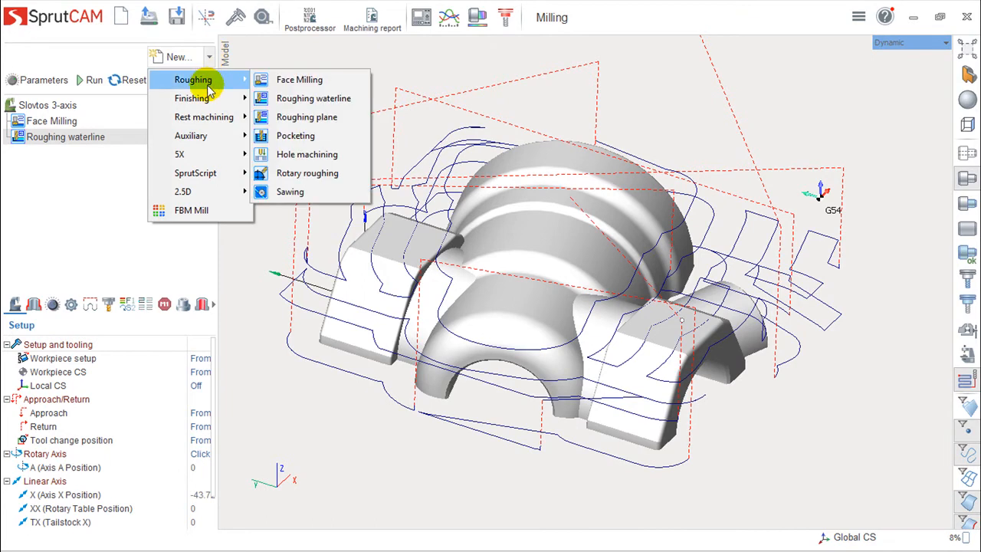
pyautogui.click(299, 123)
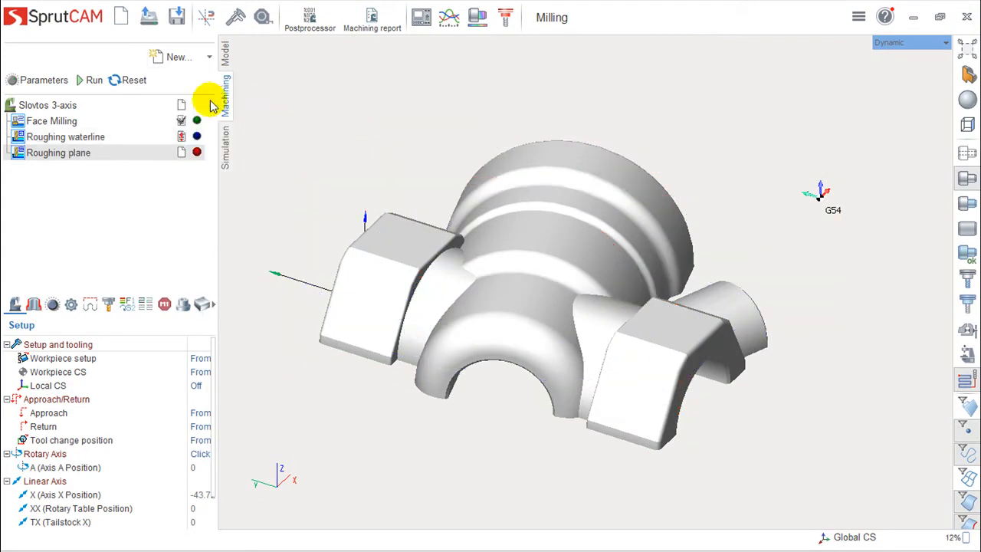
pyautogui.click(91, 80)
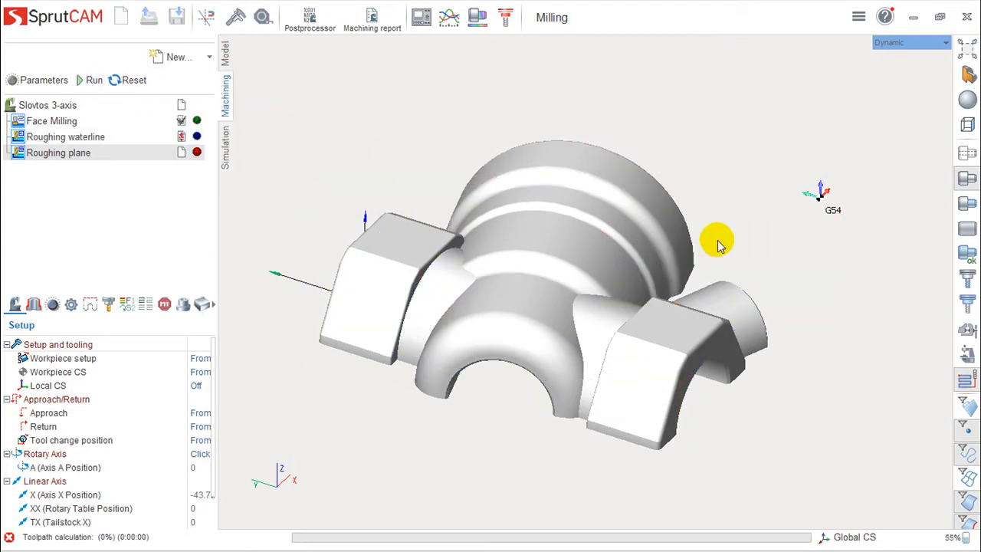
pyautogui.moveTo(467, 235); pyautogui.dragTo(557, 330, button='right')
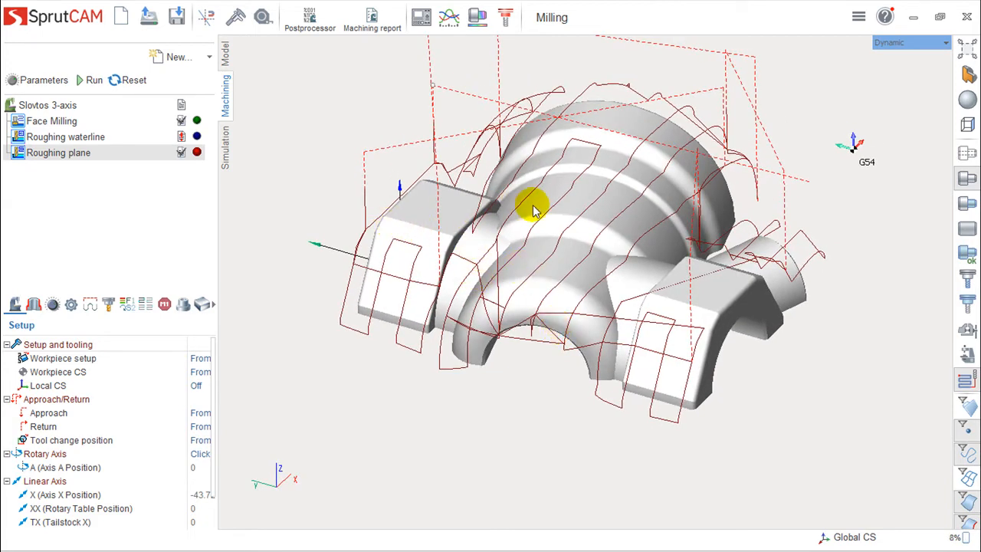
pyautogui.moveTo(540, 261); pyautogui.dragTo(596, 306, button='middle')
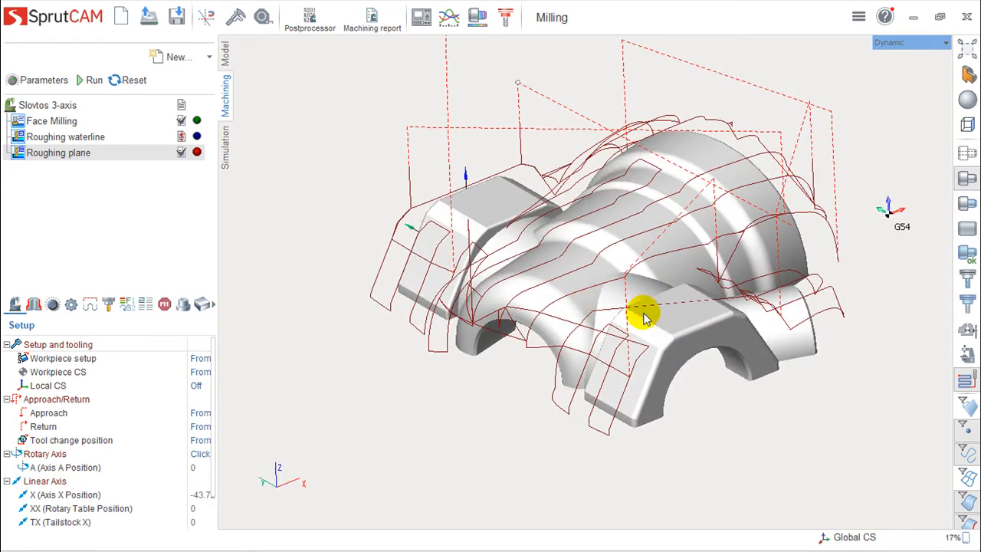
pyautogui.moveTo(693, 291); pyautogui.dragTo(744, 324, button='middle')
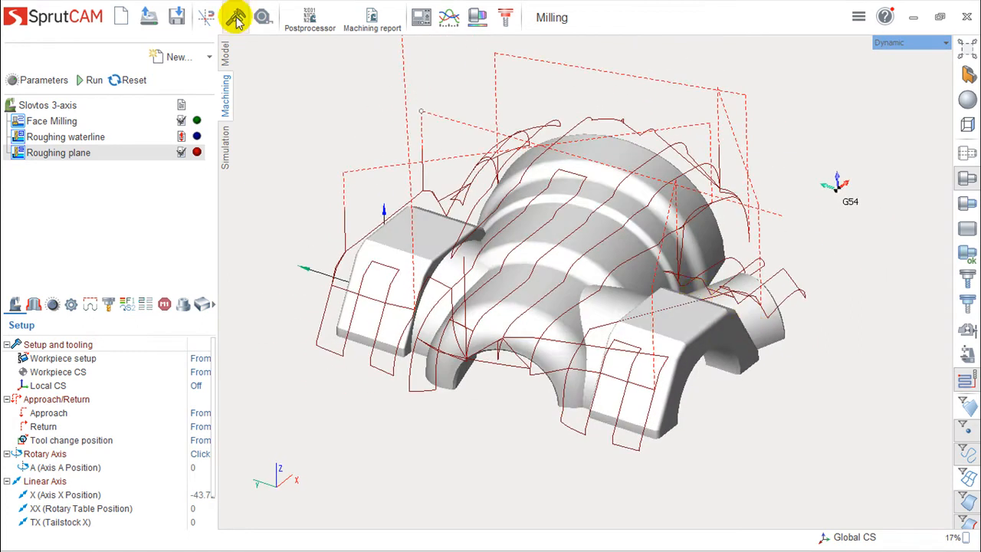
# Add a Scallop finishing operation after the roughing operations and calculate its toolpath.
pyautogui.click(211, 56)
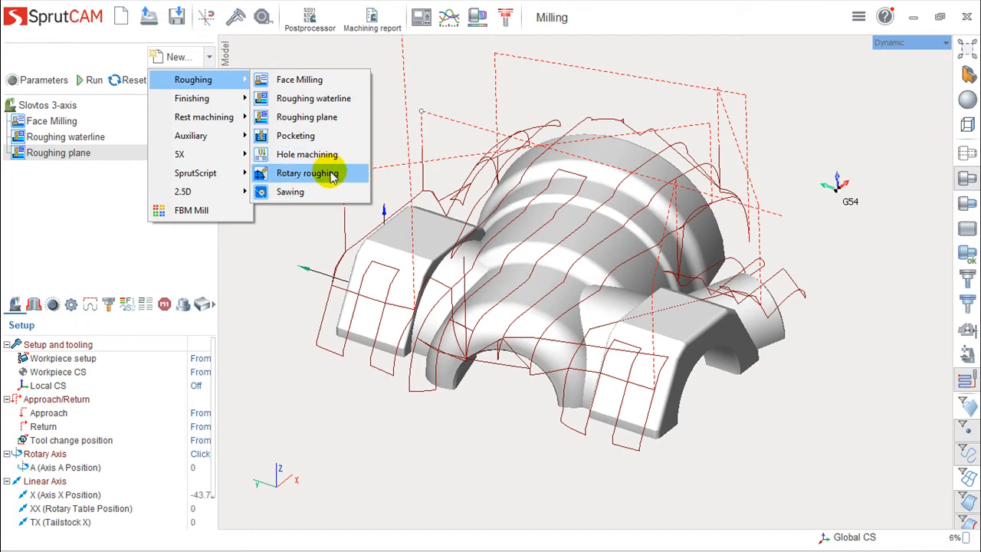
pyautogui.moveTo(198, 103)
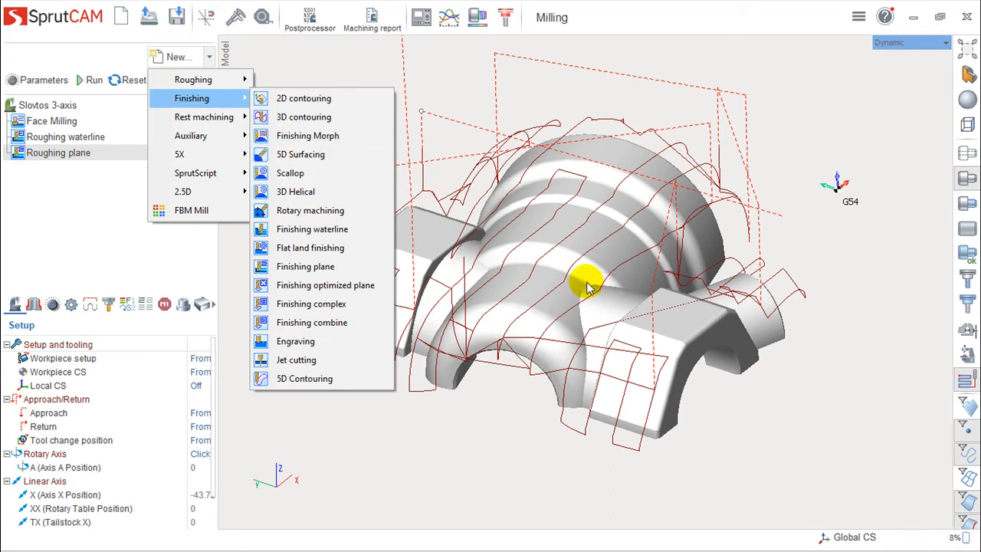
pyautogui.click(289, 175)
pyautogui.click(88, 79)
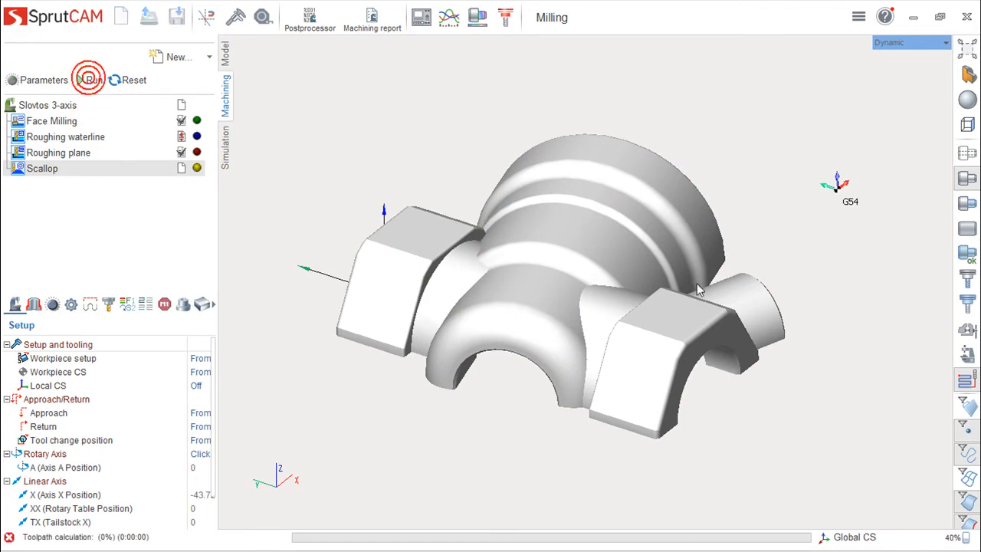
# Examine the scallop toolpath's pass spacing on the part's flat, curved and steep surfaces, overall and close up.
pyautogui.moveTo(540, 402); pyautogui.dragTo(543, 435, button='right')
pyautogui.scroll(2, 551, 261)
pyautogui.scroll(2, 551, 262)
pyautogui.moveTo(551, 262); pyautogui.dragTo(579, 328, button='right')
pyautogui.scroll(-3, 467, 283)
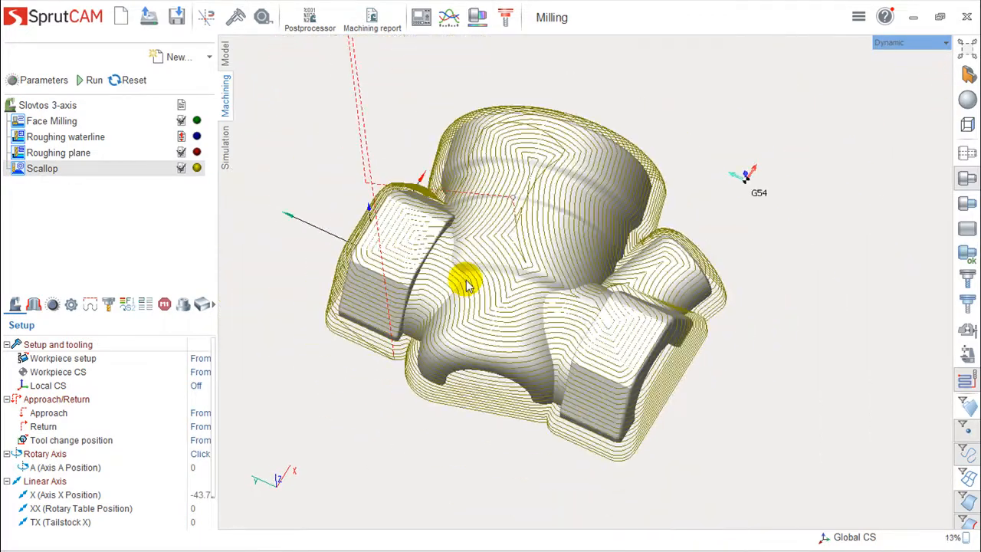
pyautogui.scroll(3, 468, 283)
pyautogui.moveTo(499, 296)
pyautogui.mouseDown(button='right')
pyautogui.moveTo(501, 331)
pyautogui.moveTo(504, 314)
pyautogui.mouseUp(button='right')
pyautogui.scroll(-1, 502, 326)
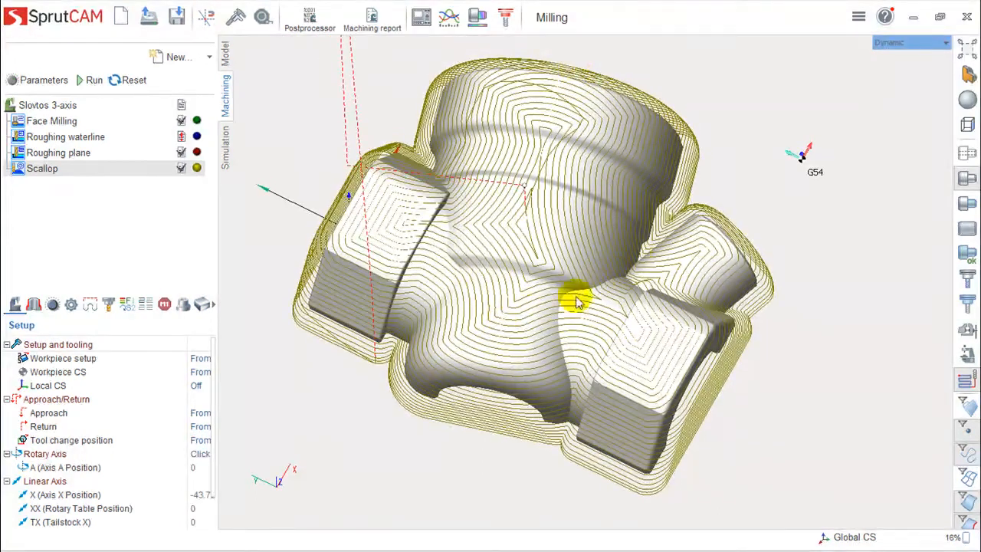
pyautogui.scroll(4, 522, 263)
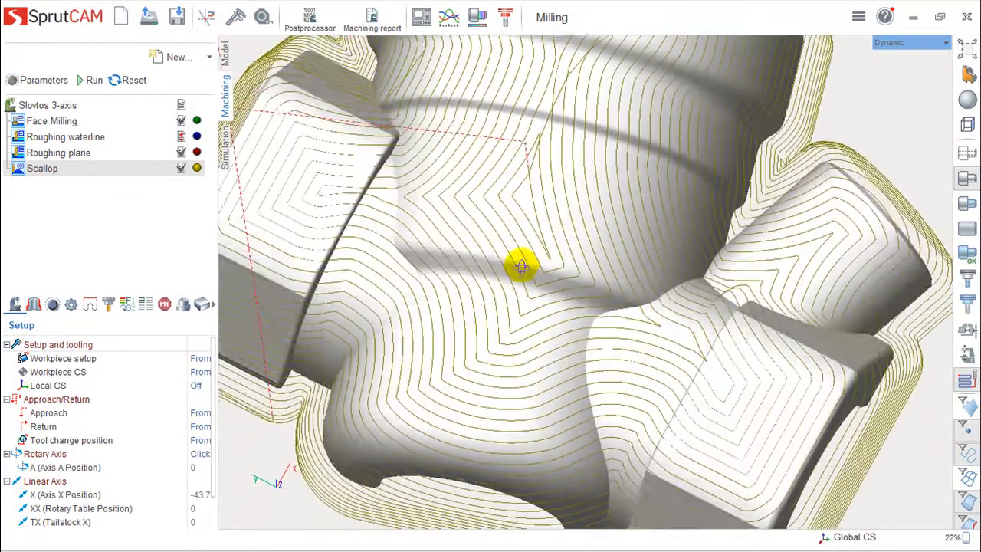
pyautogui.moveTo(522, 267); pyautogui.dragTo(537, 304, button='right')
pyautogui.moveTo(433, 270); pyautogui.dragTo(565, 246, button='right')
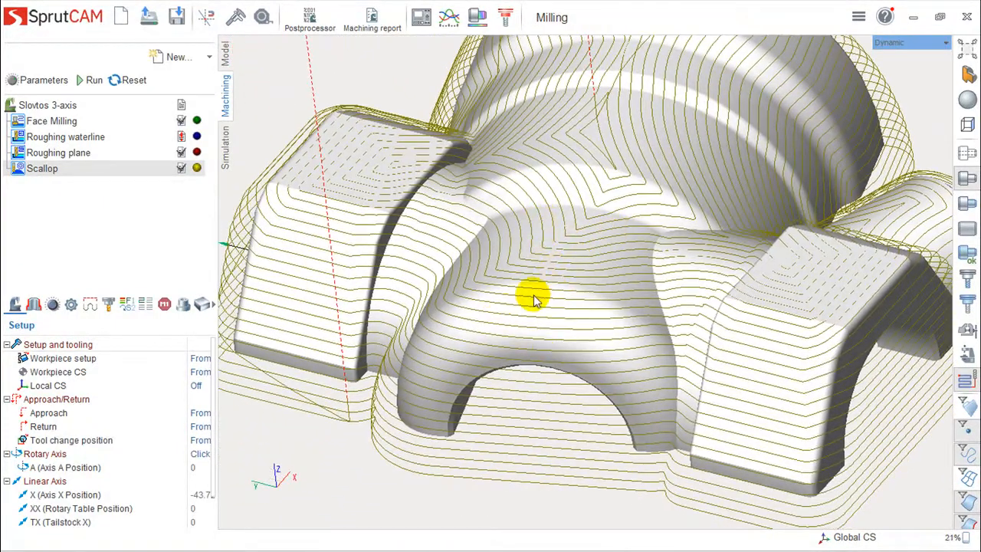
pyautogui.moveTo(535, 339)
pyautogui.mouseDown(button='right')
pyautogui.moveTo(499, 335)
pyautogui.moveTo(522, 318)
pyautogui.moveTo(514, 386)
pyautogui.moveTo(519, 332)
pyautogui.moveTo(539, 309)
pyautogui.moveTo(522, 310)
pyautogui.moveTo(525, 324)
pyautogui.mouseUp(button='right')
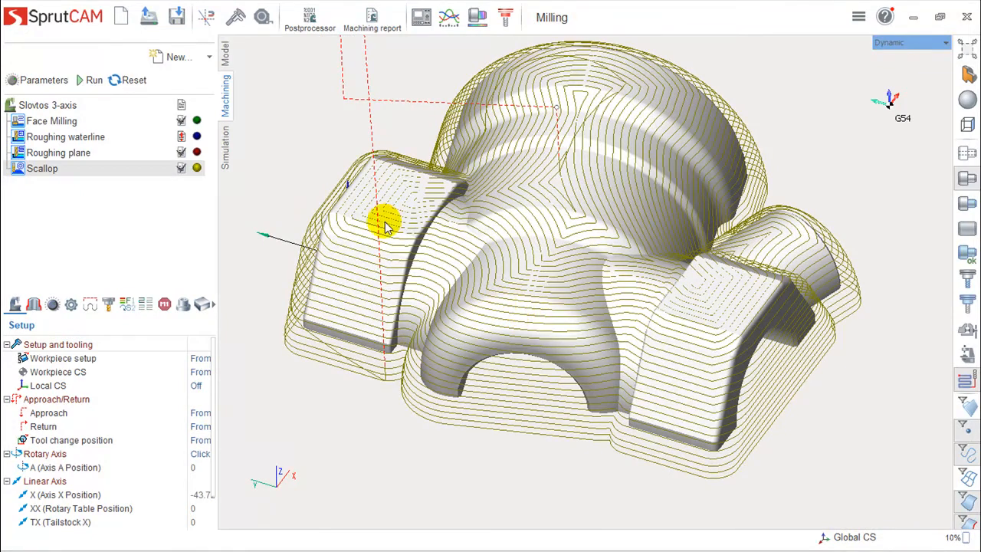
# Add a 3D Helical finishing operation, calculate its toolpath and inspect the passes on the part's steep and shallow areas.
pyautogui.click(209, 57)
pyautogui.moveTo(211, 99)
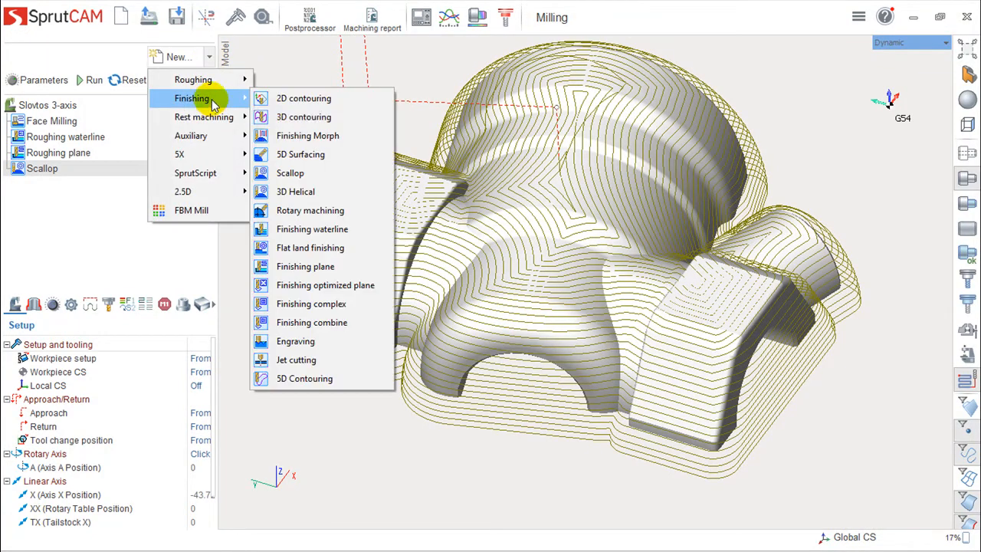
pyautogui.click(315, 191)
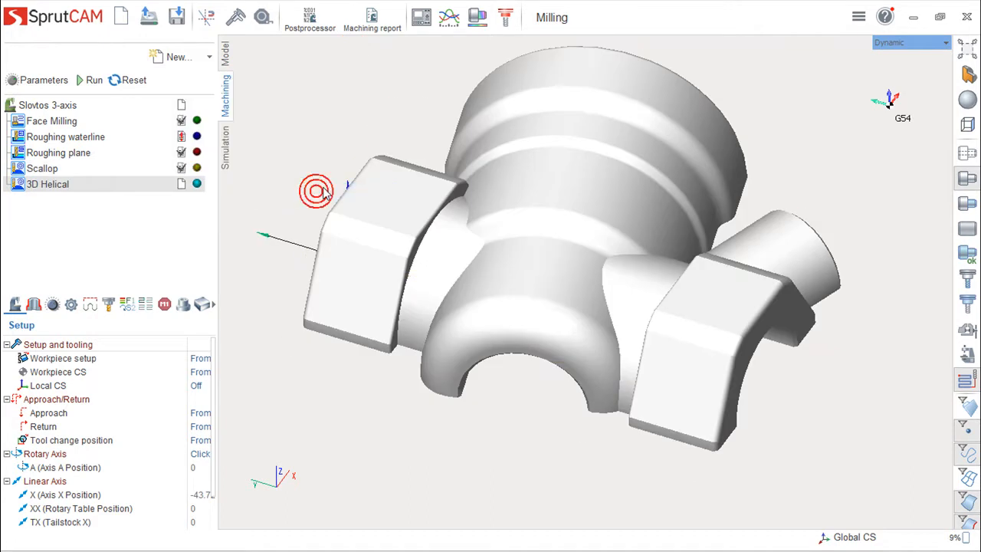
pyautogui.click(89, 80)
pyautogui.moveTo(618, 320)
pyautogui.mouseDown(button='right')
pyautogui.moveTo(609, 285)
pyautogui.moveTo(521, 299)
pyautogui.moveTo(526, 278)
pyautogui.moveTo(578, 296)
pyautogui.moveTo(644, 263)
pyautogui.moveTo(629, 310)
pyautogui.mouseUp(button='right')
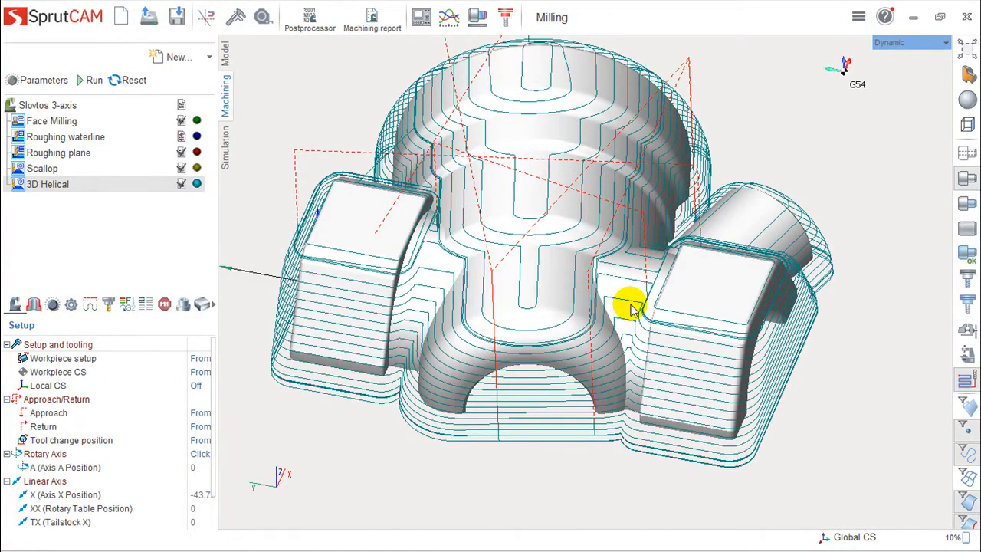
pyautogui.moveTo(402, 377)
pyautogui.mouseDown(button='right')
pyautogui.moveTo(353, 302)
pyautogui.moveTo(380, 334)
pyautogui.moveTo(387, 372)
pyautogui.mouseUp(button='right')
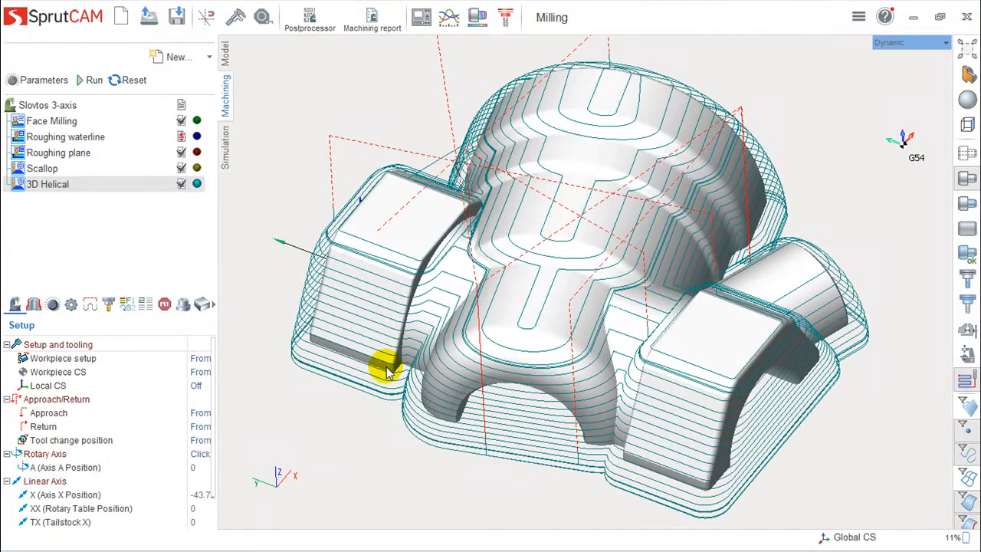
pyautogui.moveTo(391, 361); pyautogui.dragTo(526, 387, button='right')
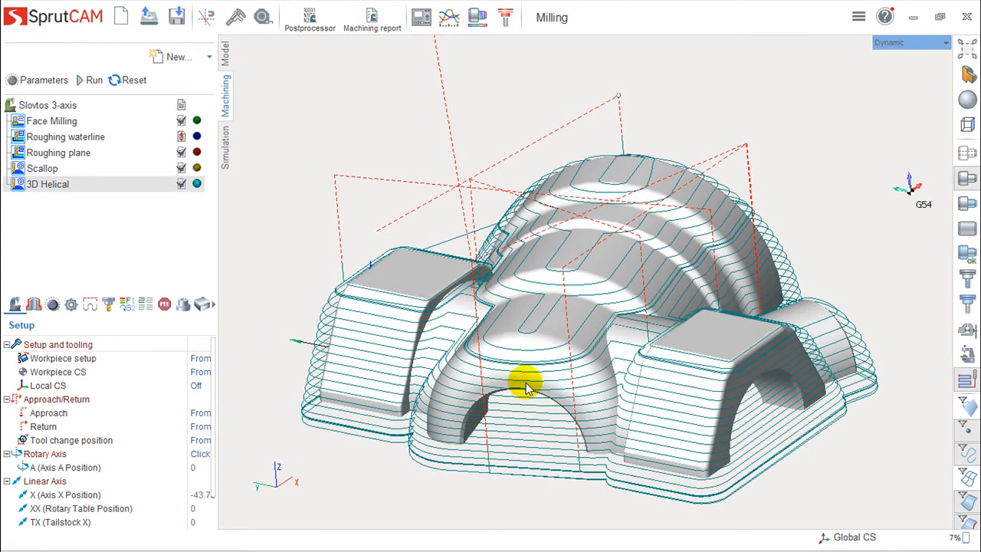
pyautogui.scroll(3, 536, 357)
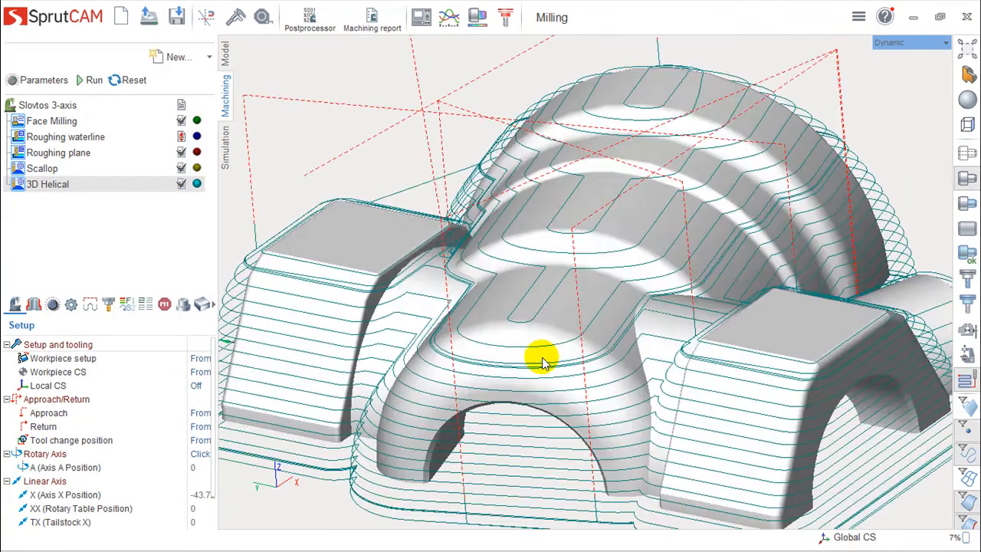
# Examine the 3D Helical passes on the front arch and stepped dome, close up and from a low angle.
pyautogui.scroll(4, 542, 361)
pyautogui.moveTo(539, 352); pyautogui.dragTo(562, 350, button='right')
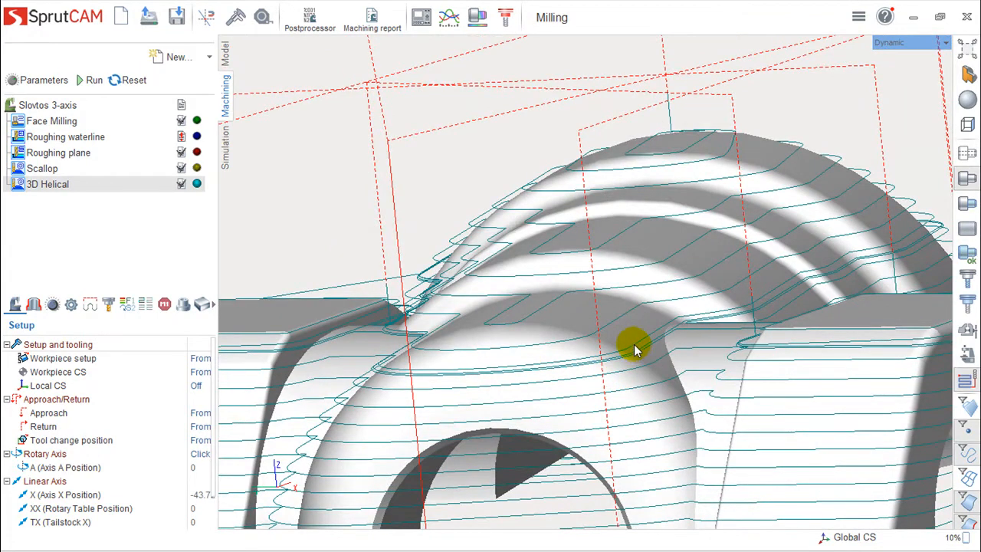
pyautogui.scroll(-3, 621, 402)
pyautogui.moveTo(620, 402); pyautogui.dragTo(623, 398, button='right')
pyautogui.scroll(5, 622, 401)
pyautogui.moveTo(295, 243); pyautogui.dragTo(243, 321, button='middle')
pyautogui.moveTo(453, 304)
pyautogui.mouseDown(button='right')
pyautogui.moveTo(468, 309)
pyautogui.moveTo(456, 302)
pyautogui.mouseUp(button='right')
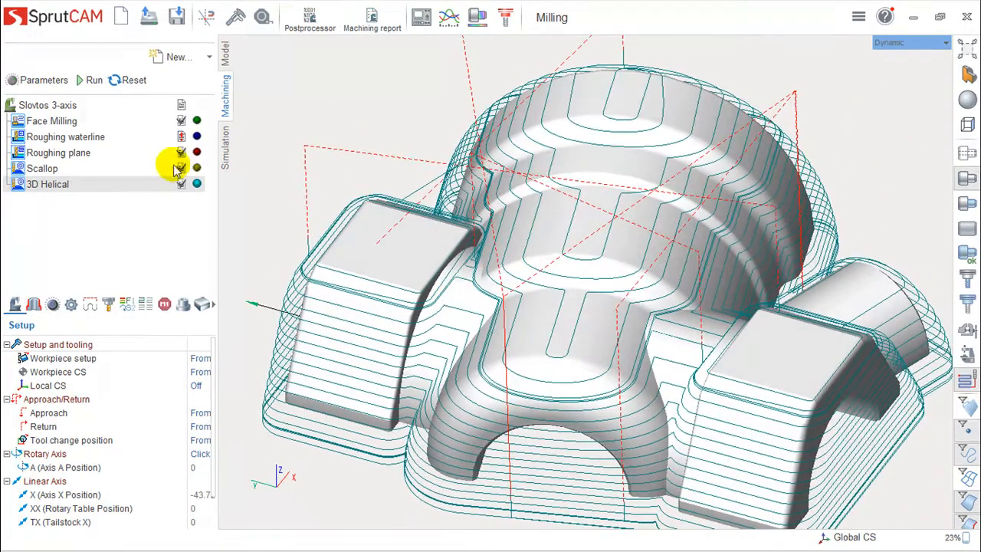
# Add a Finishing waterline operation after the 3D Helical operation and calculate its toolpath.
pyautogui.click(210, 57)
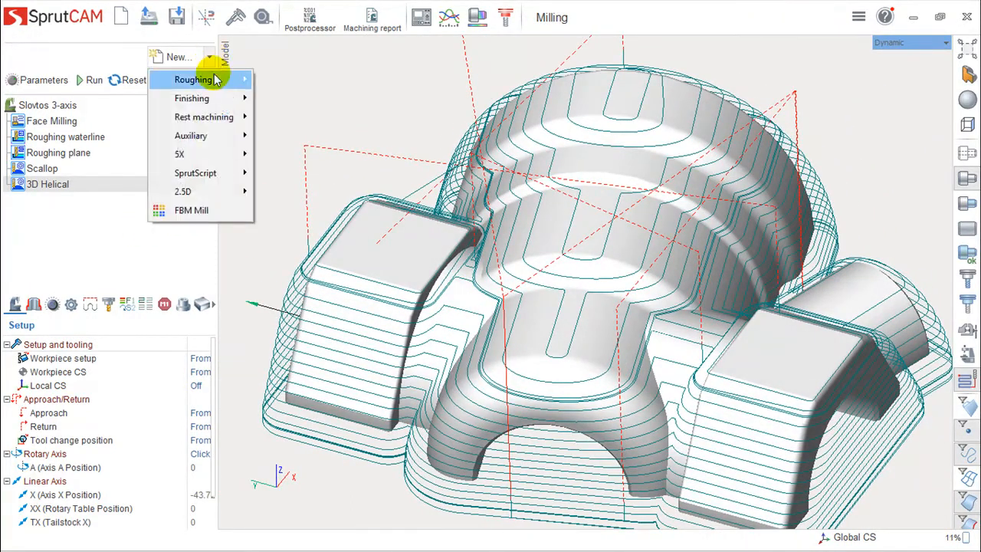
pyautogui.moveTo(219, 97)
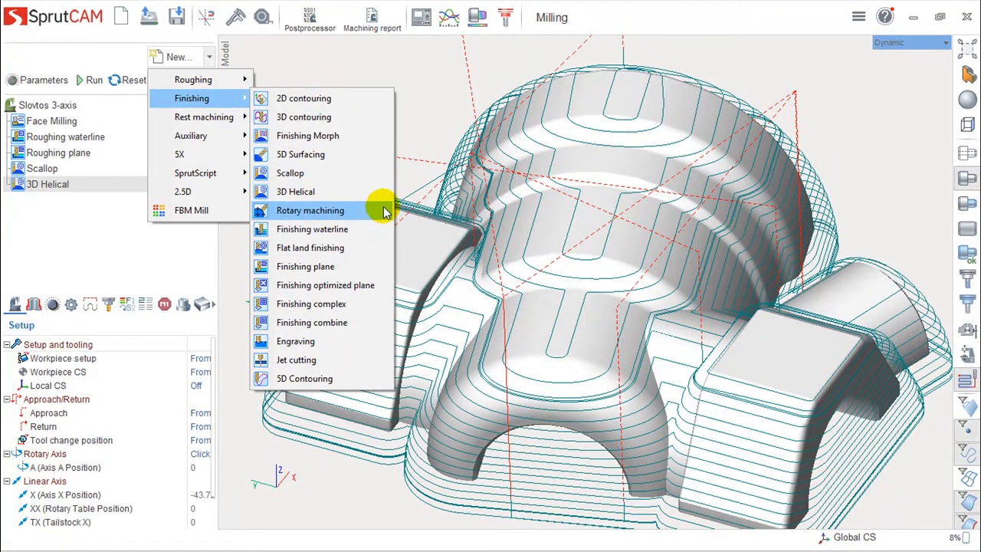
pyautogui.click(305, 232)
pyautogui.click(80, 80)
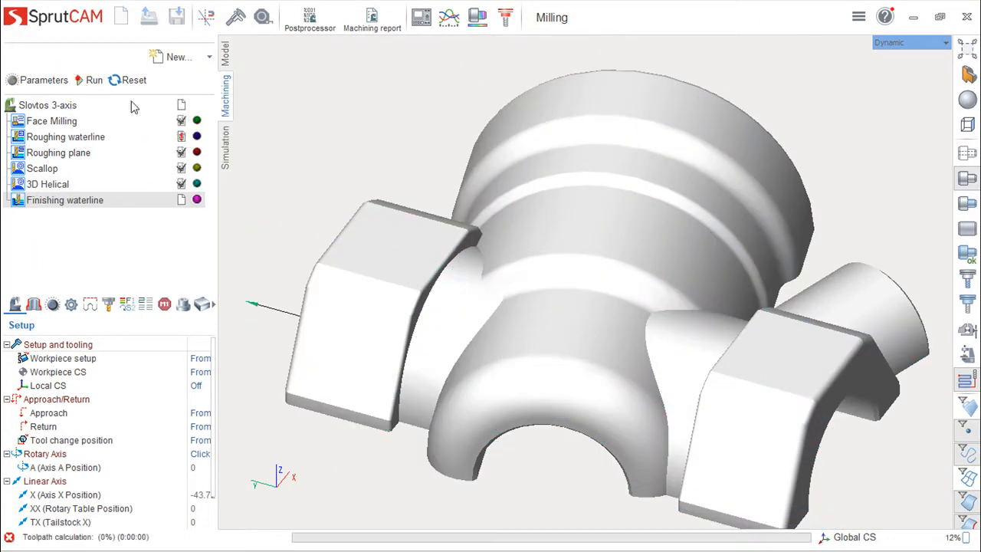
# Examine the Finishing waterline toolpath's pass spacing on the part's steep walls and shallow upper surfaces from several angles.
pyautogui.moveTo(650, 288)
pyautogui.mouseDown(button='middle')
pyautogui.moveTo(636, 247)
pyautogui.moveTo(617, 269)
pyautogui.moveTo(583, 264)
pyautogui.moveTo(638, 284)
pyautogui.mouseUp(button='middle')
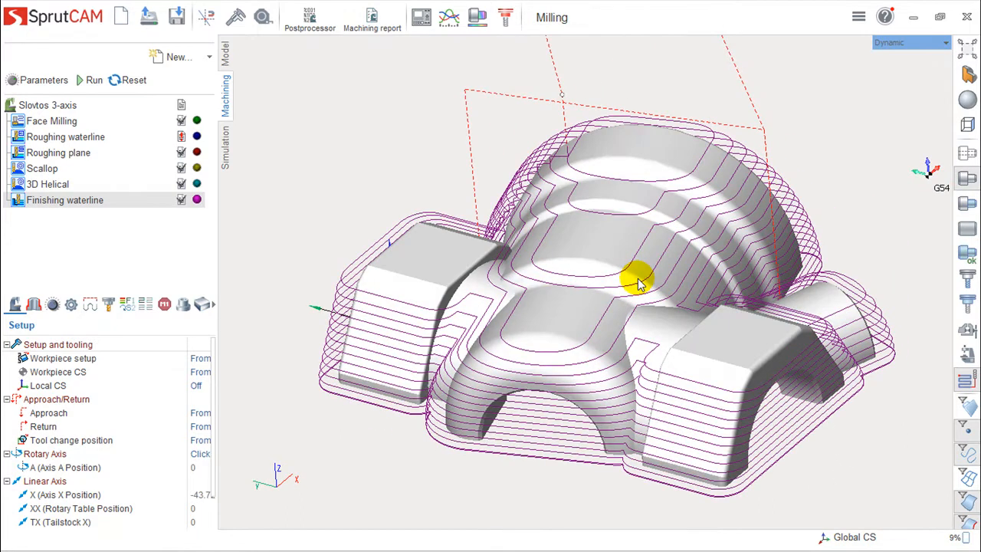
pyautogui.moveTo(516, 362)
pyautogui.mouseDown(button='middle')
pyautogui.moveTo(514, 344)
pyautogui.moveTo(527, 359)
pyautogui.mouseUp(button='middle')
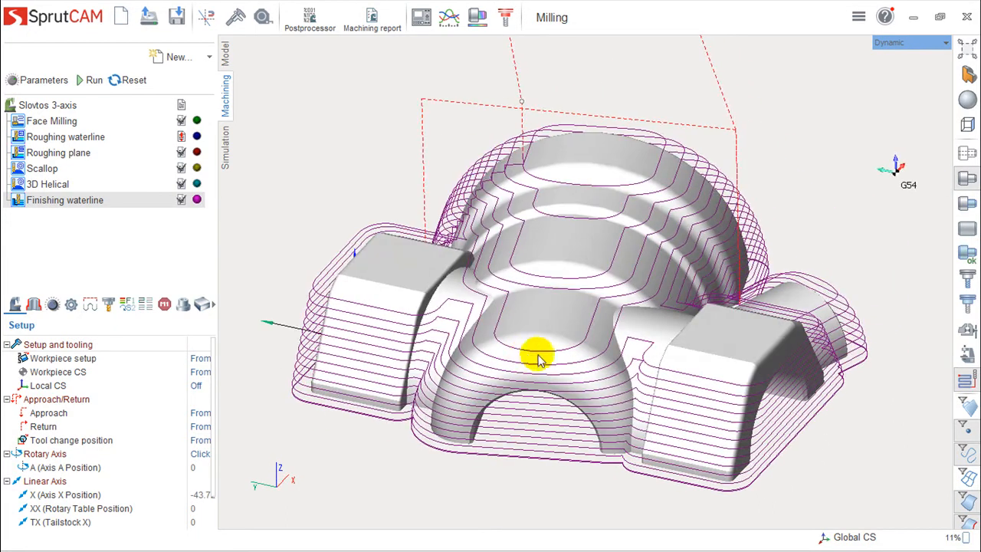
pyautogui.moveTo(613, 395); pyautogui.dragTo(804, 295, button='middle')
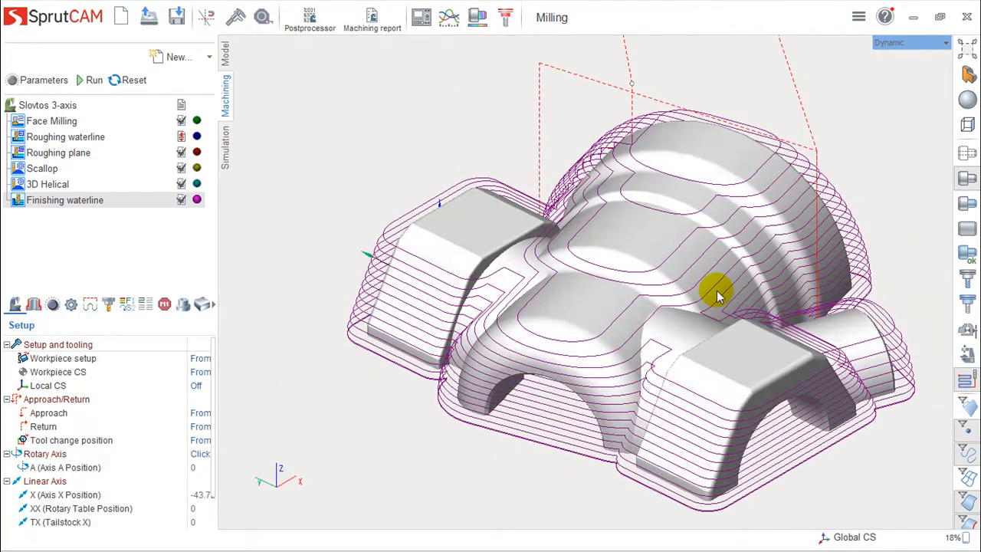
pyautogui.moveTo(717, 291); pyautogui.dragTo(736, 364, button='middle')
pyautogui.moveTo(775, 338); pyautogui.dragTo(677, 394, button='middle')
pyautogui.scroll(3, 677, 394)
pyautogui.moveTo(701, 364); pyautogui.dragTo(682, 352, button='right')
pyautogui.moveTo(683, 352); pyautogui.dragTo(850, 210, button='middle')
pyautogui.moveTo(763, 362)
pyautogui.mouseDown(button='middle')
pyautogui.moveTo(758, 342)
pyautogui.moveTo(777, 367)
pyautogui.mouseUp(button='middle')
pyautogui.moveTo(777, 368); pyautogui.dragTo(802, 360, button='right')
pyautogui.moveTo(527, 359); pyautogui.dragTo(635, 350, button='middle')
pyautogui.scroll(2, 635, 350)
pyautogui.scroll(-4, 635, 350)
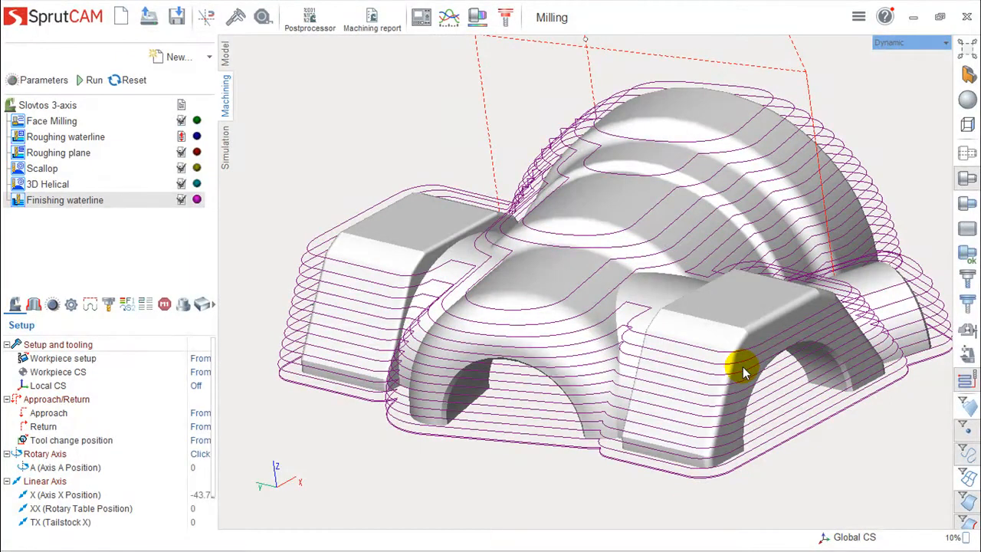
# Add a Flat land finishing operation, calculate its toolpath and inspect the passes on the flat tops of the two side blocks.
pyautogui.click(212, 57)
pyautogui.moveTo(213, 97)
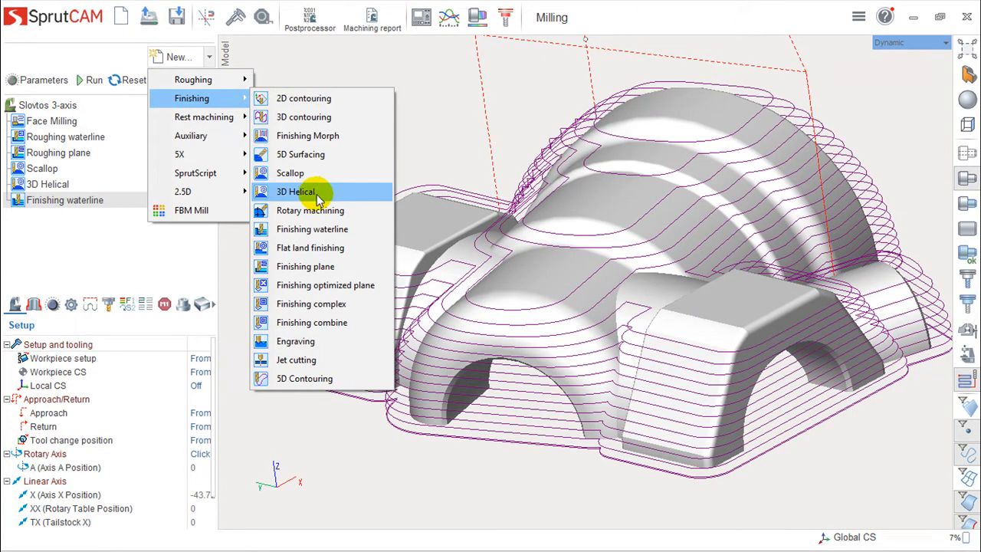
pyautogui.click(314, 247)
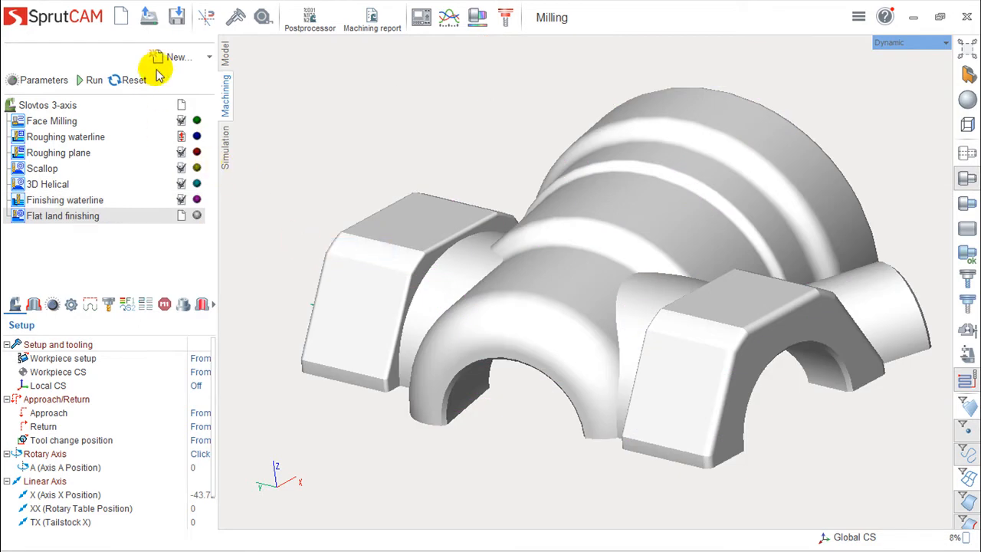
pyautogui.click(90, 80)
pyautogui.moveTo(551, 388); pyautogui.dragTo(571, 380, button='right')
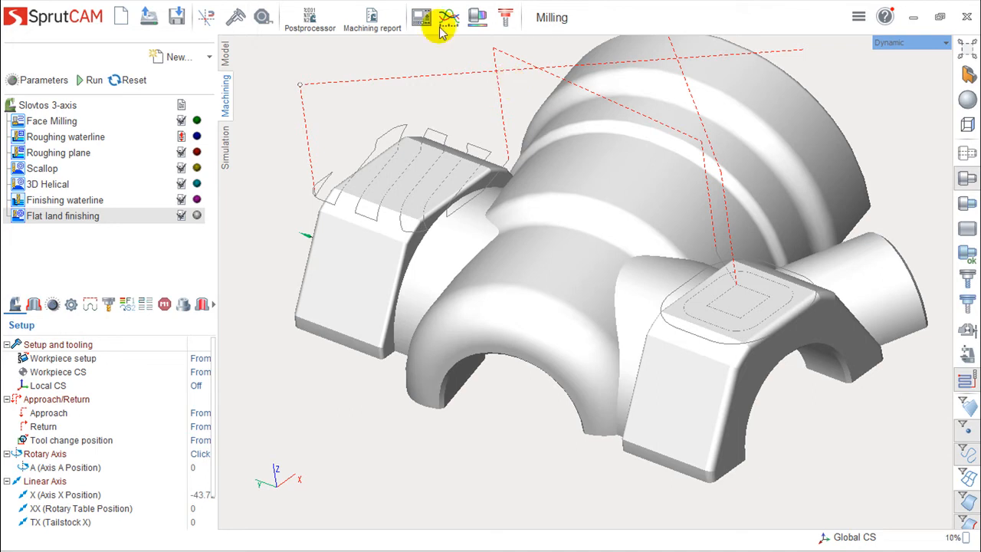
# Add a Finishing plane operation after Flat land finishing and calculate its toolpath.
pyautogui.click(209, 58)
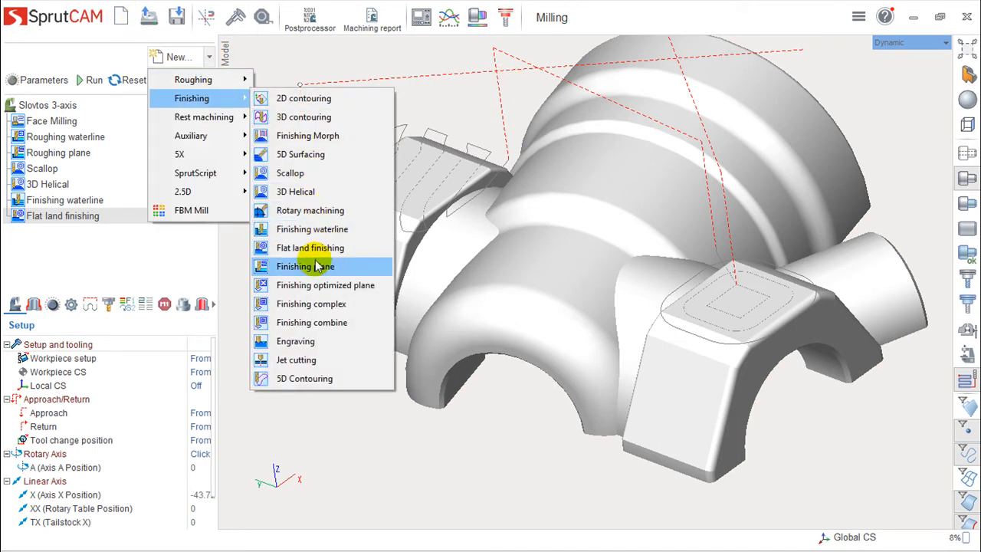
pyautogui.click(310, 268)
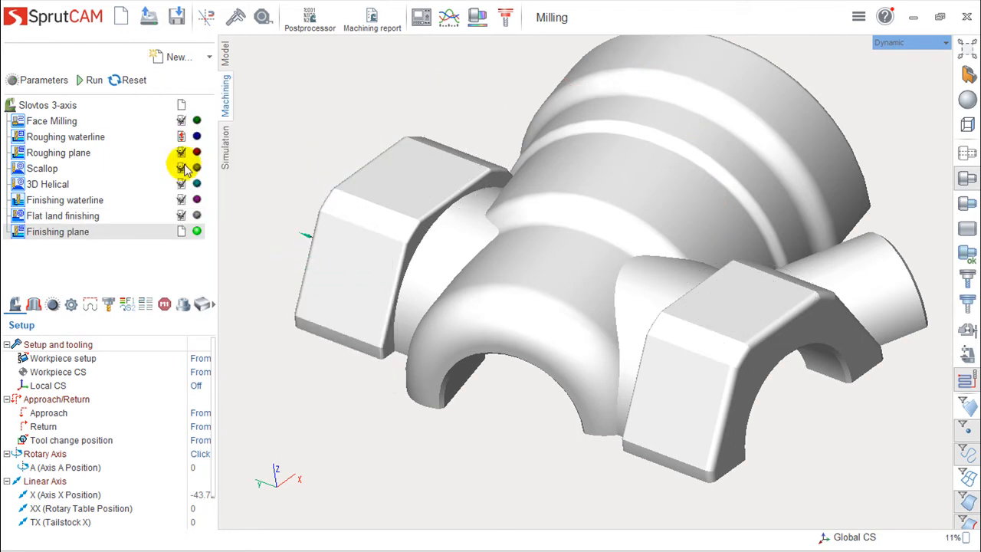
pyautogui.click(83, 83)
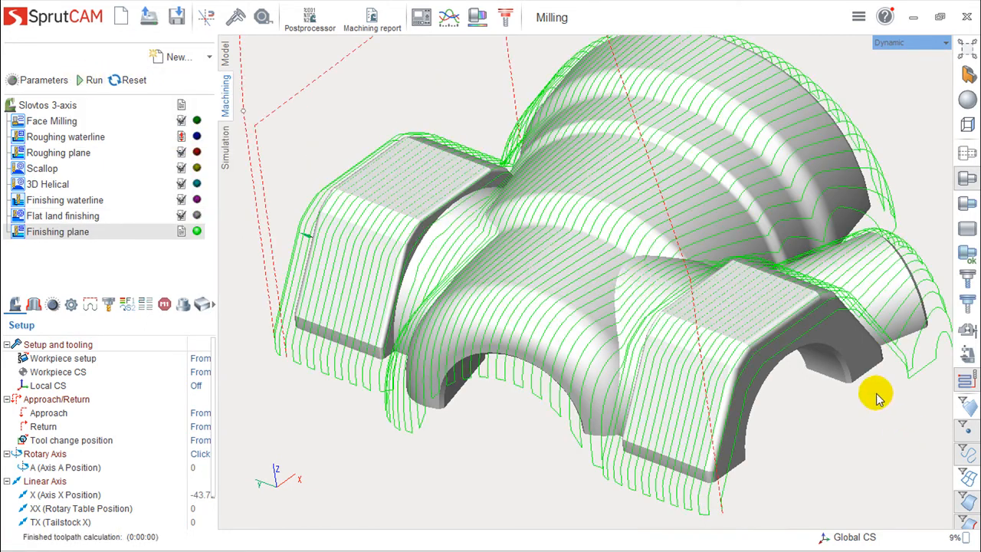
# Examine the Finishing plane passes across the whole part and close up on the steep side of the stepped dome.
pyautogui.scroll(-3, 640, 285)
pyautogui.moveTo(684, 363); pyautogui.dragTo(709, 373, button='right')
pyautogui.scroll(5, 543, 276)
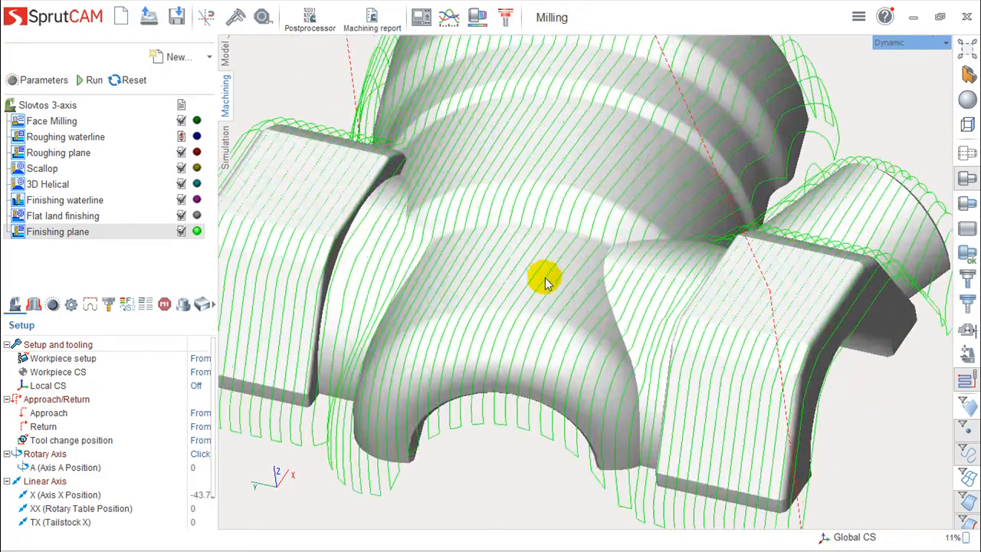
pyautogui.scroll(-3, 546, 284)
pyautogui.moveTo(550, 299); pyautogui.dragTo(542, 278, button='right')
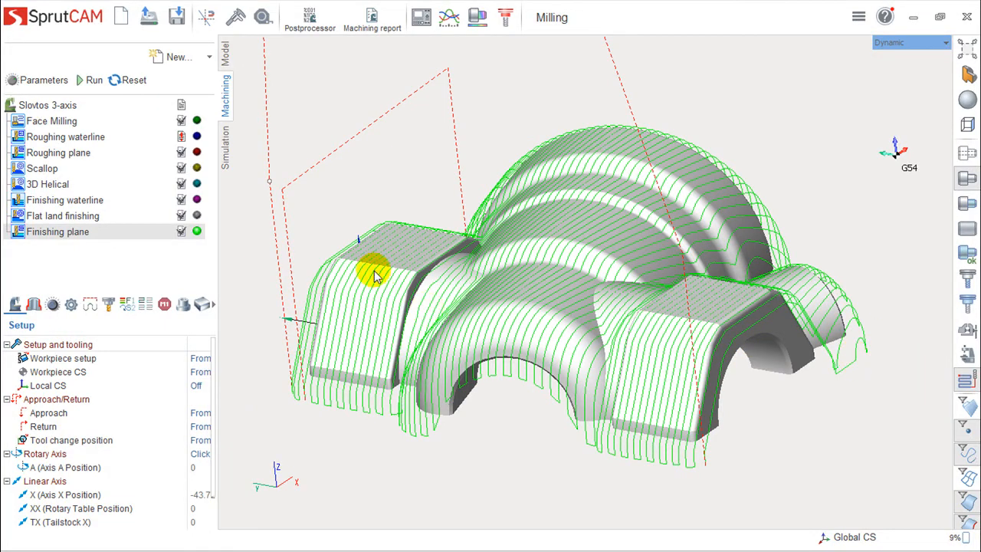
pyautogui.moveTo(345, 244); pyautogui.dragTo(457, 285, button='right')
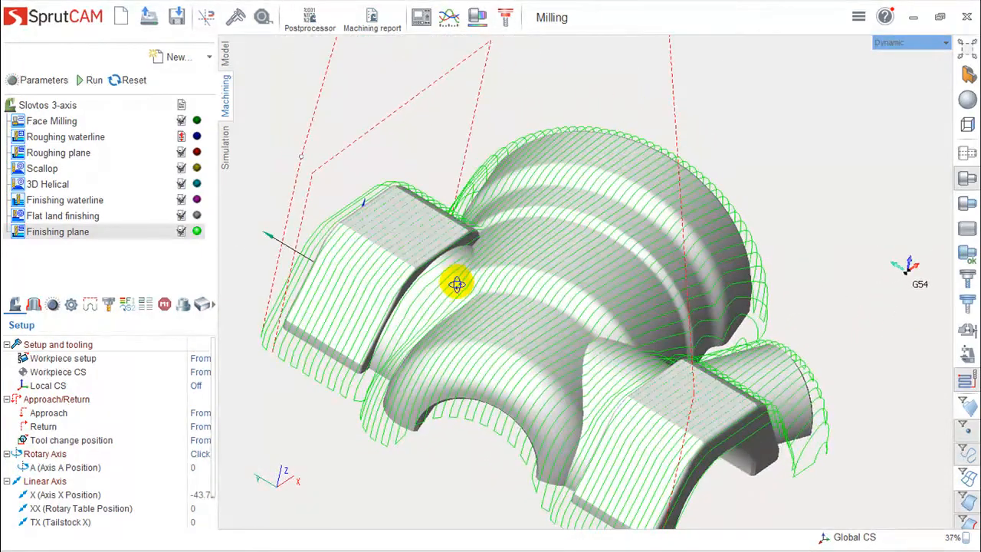
pyautogui.moveTo(685, 285)
pyautogui.mouseDown(button='right')
pyautogui.moveTo(677, 292)
pyautogui.moveTo(695, 313)
pyautogui.moveTo(686, 272)
pyautogui.moveTo(723, 253)
pyautogui.moveTo(734, 296)
pyautogui.moveTo(649, 306)
pyautogui.moveTo(606, 349)
pyautogui.moveTo(563, 344)
pyautogui.moveTo(571, 352)
pyautogui.moveTo(475, 373)
pyautogui.moveTo(547, 365)
pyautogui.moveTo(637, 497)
pyautogui.moveTo(664, 503)
pyautogui.moveTo(680, 467)
pyautogui.moveTo(668, 493)
pyautogui.moveTo(629, 471)
pyautogui.moveTo(747, 398)
pyautogui.moveTo(635, 296)
pyautogui.moveTo(664, 174)
pyautogui.mouseUp(button='right')
pyautogui.scroll(5, 649, 220)
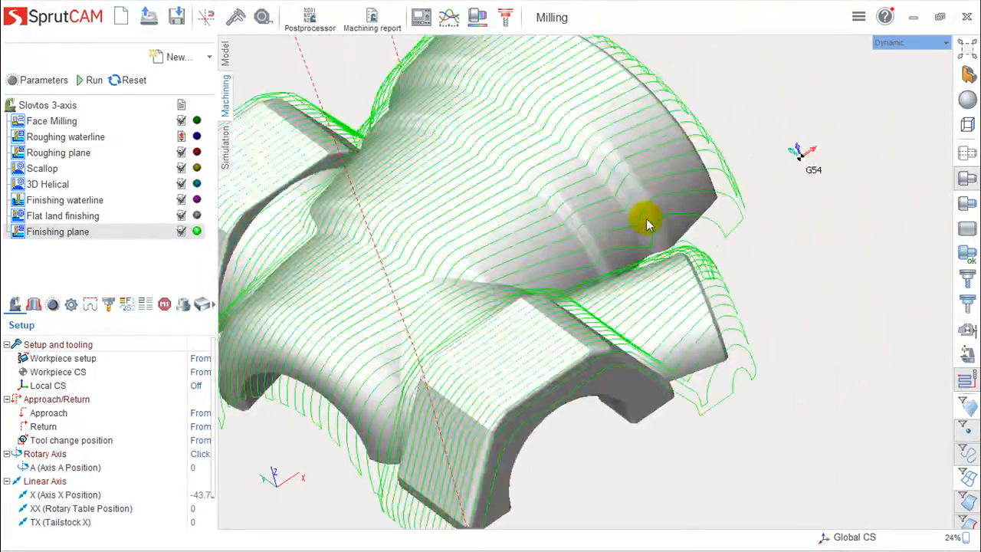
pyautogui.moveTo(649, 218); pyautogui.dragTo(674, 261, button='right')
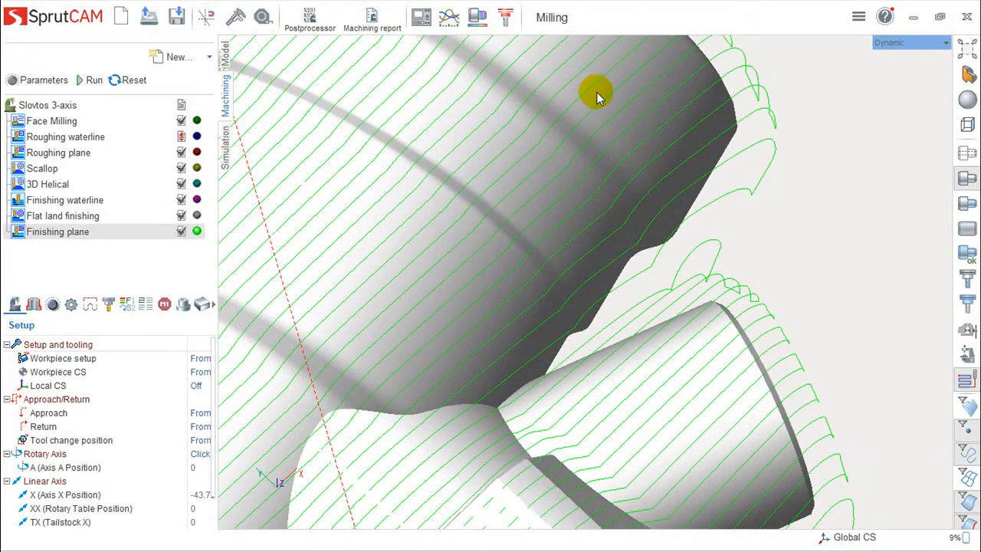
pyautogui.moveTo(517, 110); pyautogui.dragTo(523, 154, button='right')
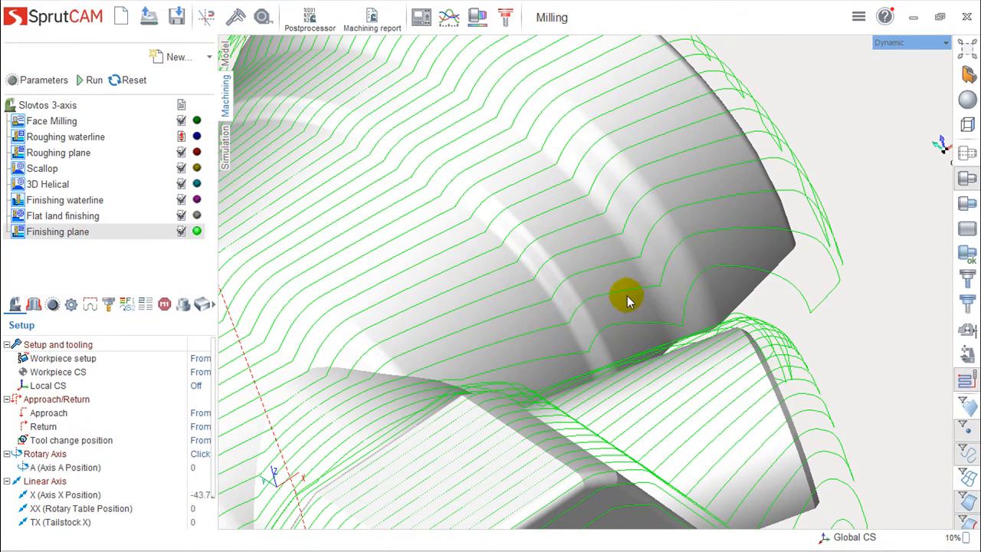
pyautogui.scroll(-5, 602, 312)
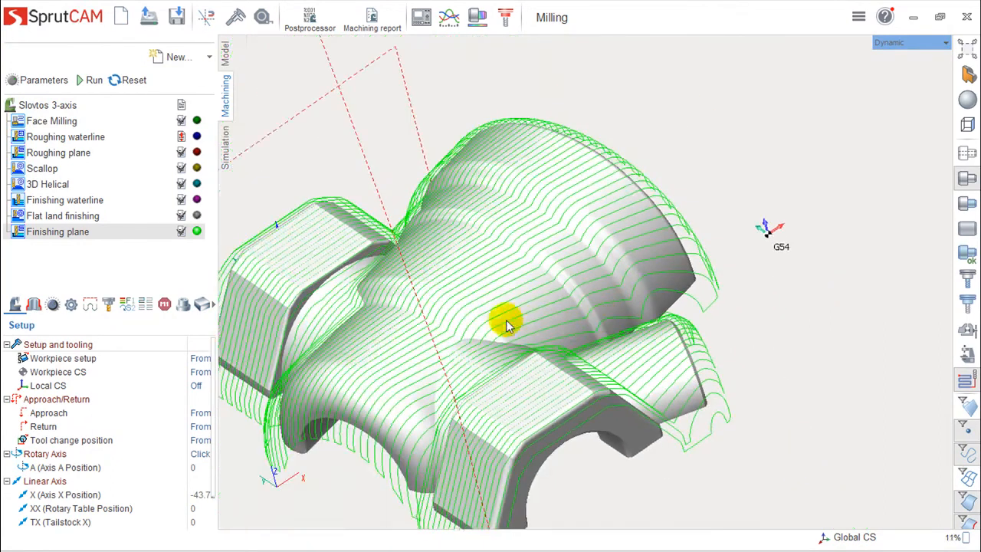
pyautogui.moveTo(520, 321); pyautogui.dragTo(657, 276, button='middle')
pyautogui.moveTo(688, 334); pyautogui.dragTo(712, 329, button='right')
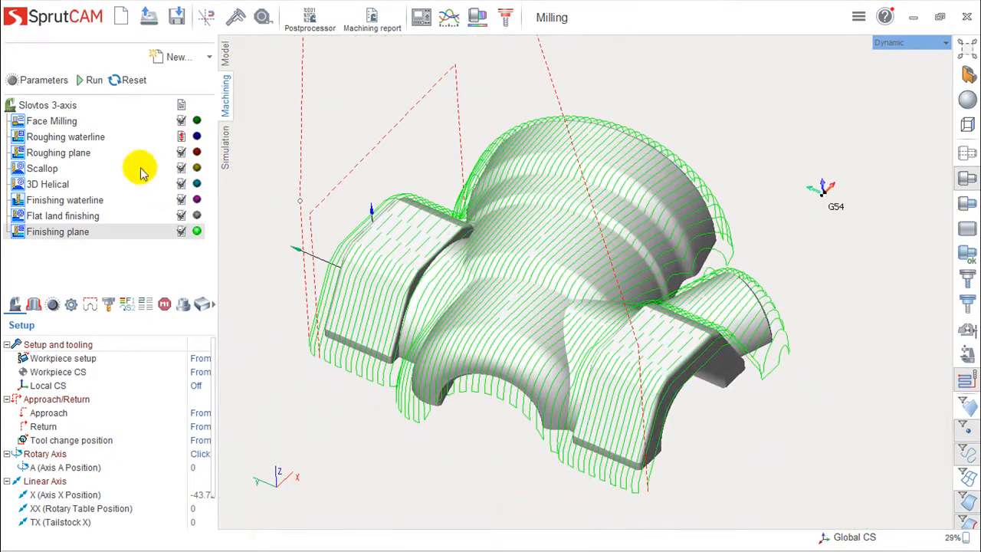
# Add a Finishing optimized plane operation and calculate its toolpath.
pyautogui.click(209, 62)
pyautogui.moveTo(196, 98)
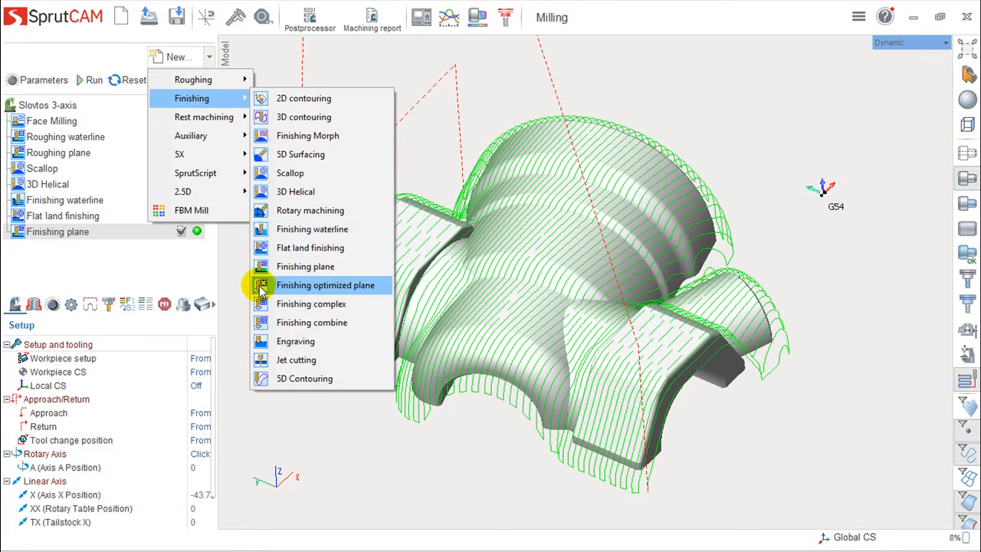
pyautogui.click(340, 288)
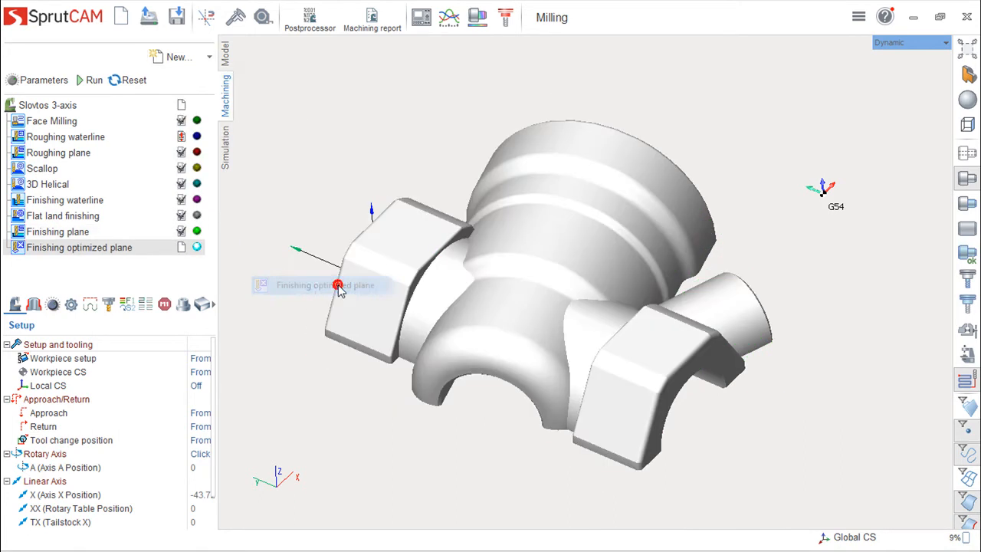
pyautogui.click(90, 80)
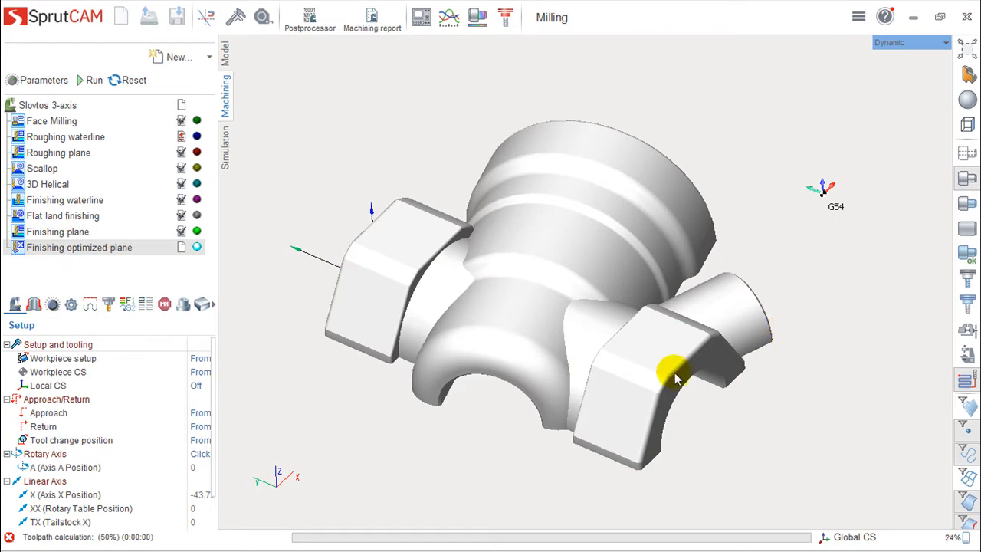
# Examine how the optimized plane passes change direction around the front arch, side block and fillet areas.
pyautogui.scroll(4, 682, 387)
pyautogui.moveTo(678, 388); pyautogui.dragTo(669, 389, button='right')
pyautogui.moveTo(590, 386); pyautogui.dragTo(731, 331, button='middle')
pyautogui.moveTo(693, 296); pyautogui.dragTo(596, 371, button='right')
pyautogui.moveTo(477, 387); pyautogui.dragTo(467, 379, button='right')
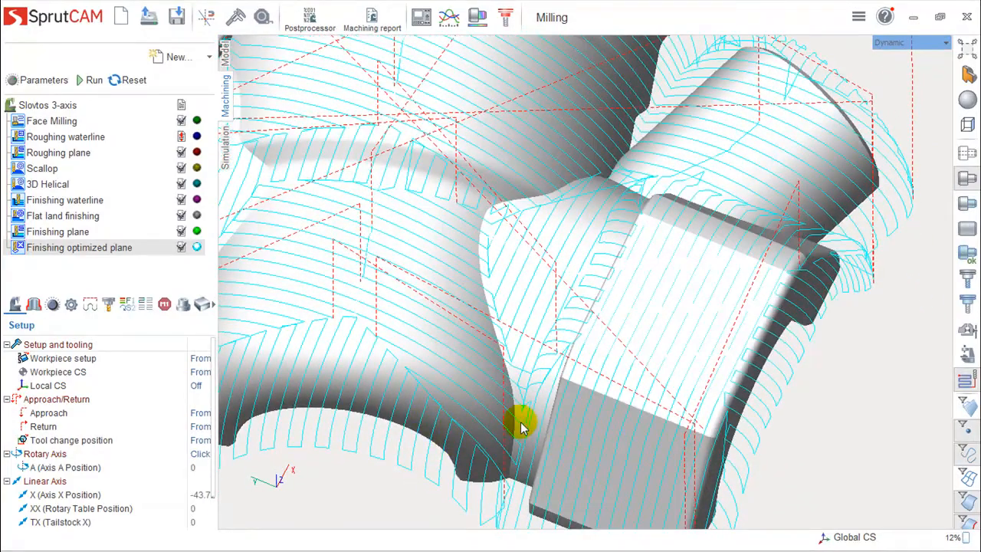
pyautogui.moveTo(477, 434); pyautogui.dragTo(442, 354, button='right')
pyautogui.scroll(-2, 590, 305)
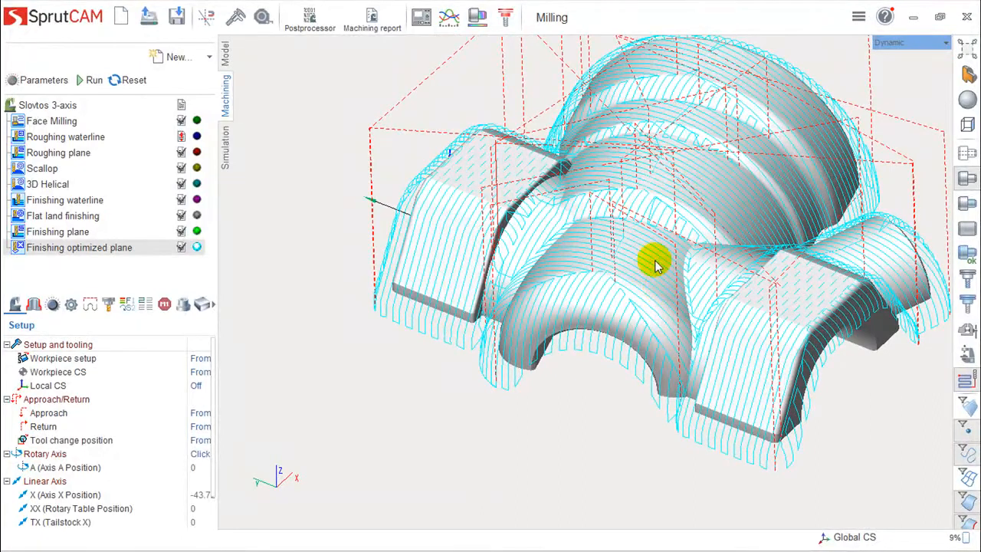
pyautogui.scroll(5, 676, 279)
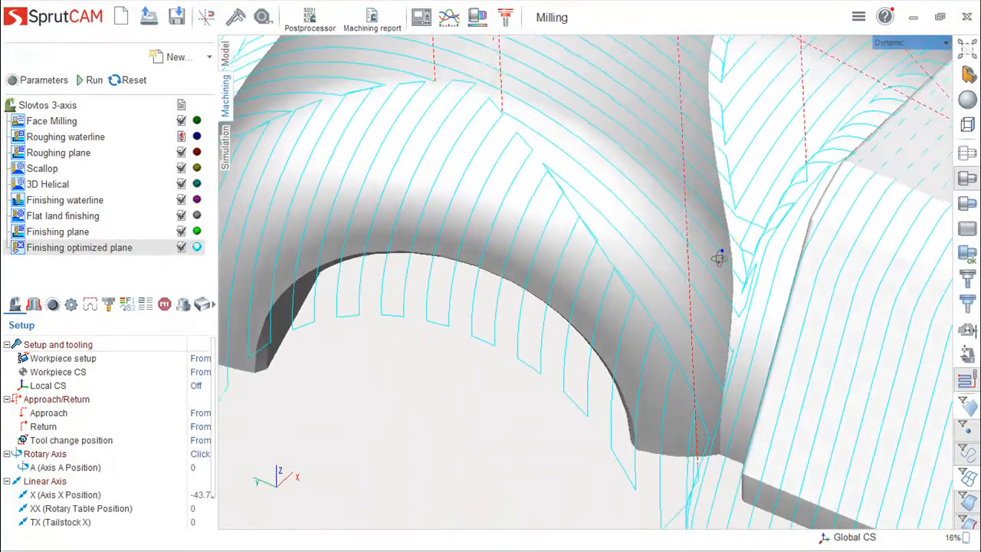
pyautogui.scroll(3, 719, 259)
pyautogui.moveTo(721, 250); pyautogui.dragTo(706, 302, button='right')
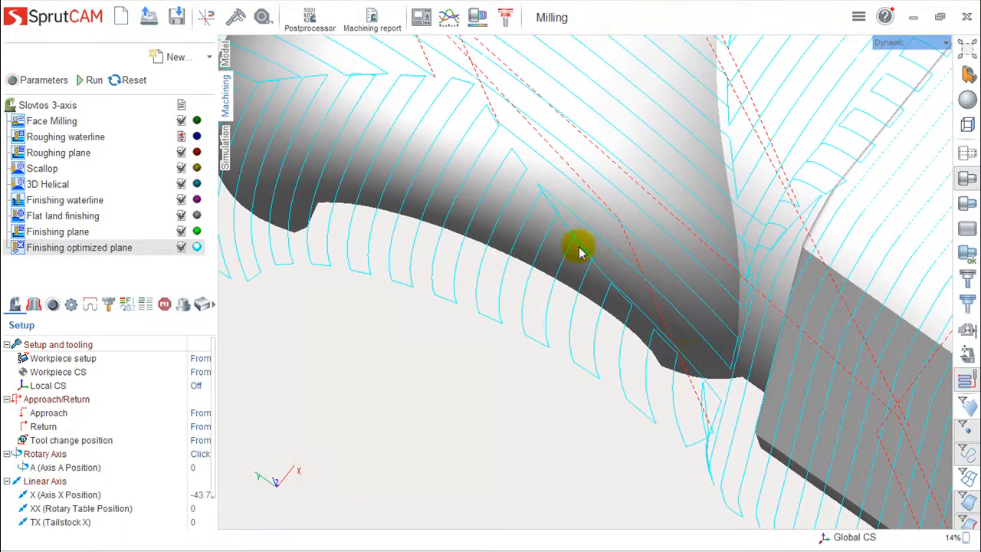
pyautogui.moveTo(694, 360)
pyautogui.mouseDown(button='right')
pyautogui.moveTo(782, 241)
pyautogui.moveTo(723, 314)
pyautogui.moveTo(756, 243)
pyautogui.moveTo(811, 304)
pyautogui.moveTo(727, 276)
pyautogui.moveTo(720, 307)
pyautogui.moveTo(630, 423)
pyautogui.moveTo(601, 349)
pyautogui.mouseUp(button='right')
# Add a Finishing complex operation after the optimized plane operation and calculate its toolpath.
pyautogui.click(210, 56)
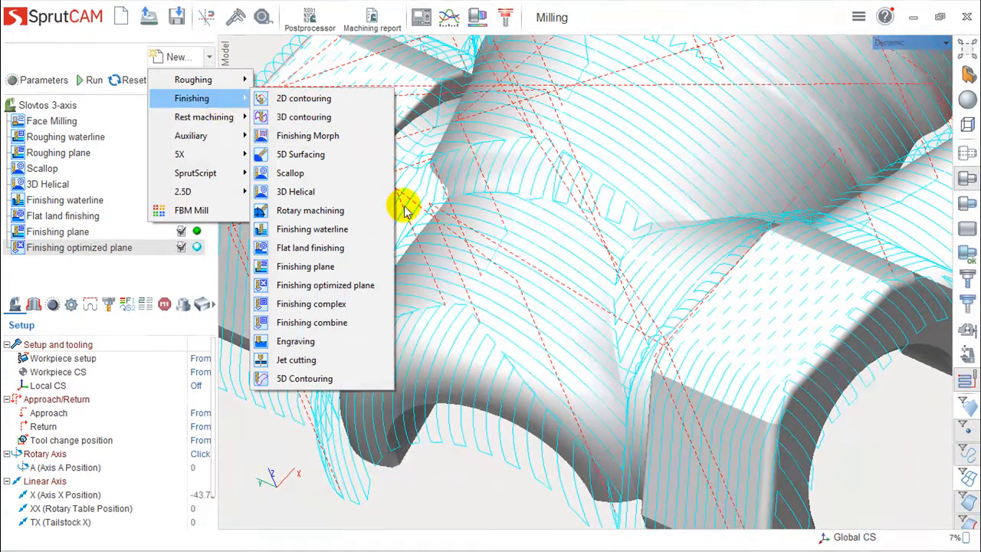
pyautogui.click(315, 303)
pyautogui.click(84, 80)
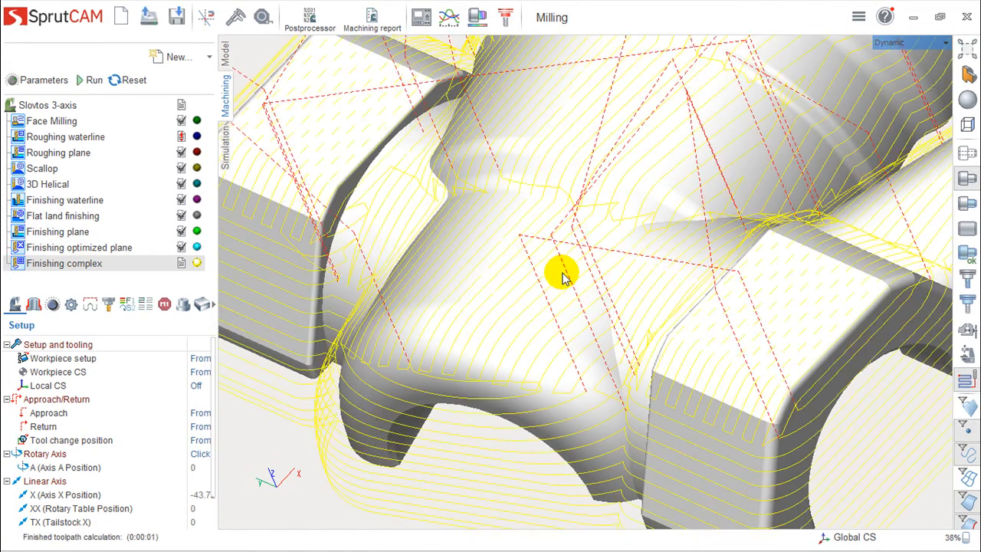
# Examine the Finishing complex toolpath's plane passes on shallow surfaces and waterline passes on steep walls, including around the front arch.
pyautogui.scroll(-3, 580, 328)
pyautogui.moveTo(588, 322); pyautogui.dragTo(630, 313, button='right')
pyautogui.scroll(4, 433, 333)
pyautogui.moveTo(562, 349); pyautogui.dragTo(629, 164, button='middle')
pyautogui.scroll(-2, 624, 201)
pyautogui.moveTo(679, 138); pyautogui.dragTo(577, 397, button='middle')
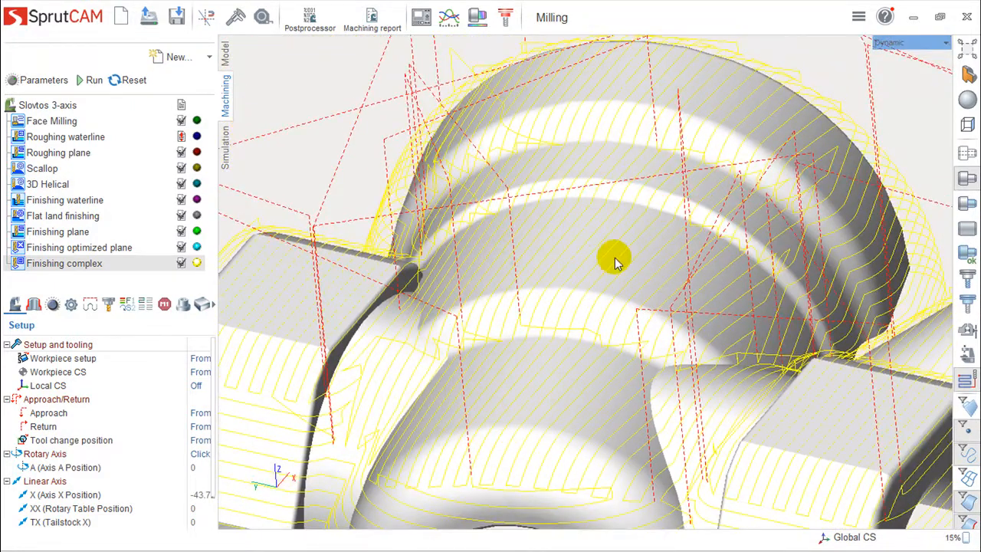
pyautogui.scroll(-2, 598, 297)
pyautogui.moveTo(583, 326); pyautogui.dragTo(543, 352, button='right')
pyautogui.moveTo(591, 390); pyautogui.dragTo(637, 403, button='right')
pyautogui.moveTo(637, 403); pyautogui.dragTo(702, 233, button='middle')
pyautogui.scroll(3, 684, 345)
pyautogui.moveTo(679, 340); pyautogui.dragTo(599, 353, button='right')
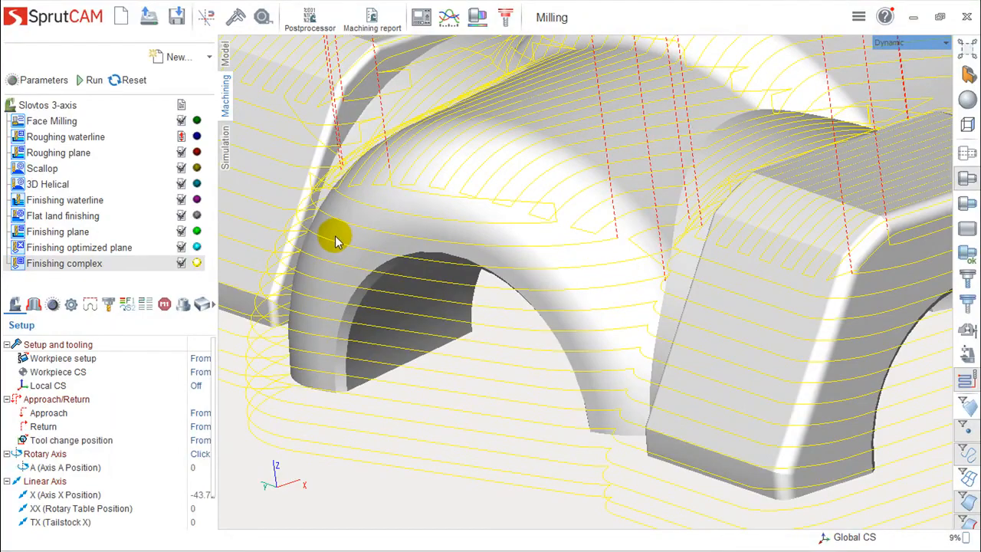
pyautogui.moveTo(504, 239); pyautogui.dragTo(499, 335, button='right')
pyautogui.moveTo(699, 337); pyautogui.dragTo(677, 335, button='right')
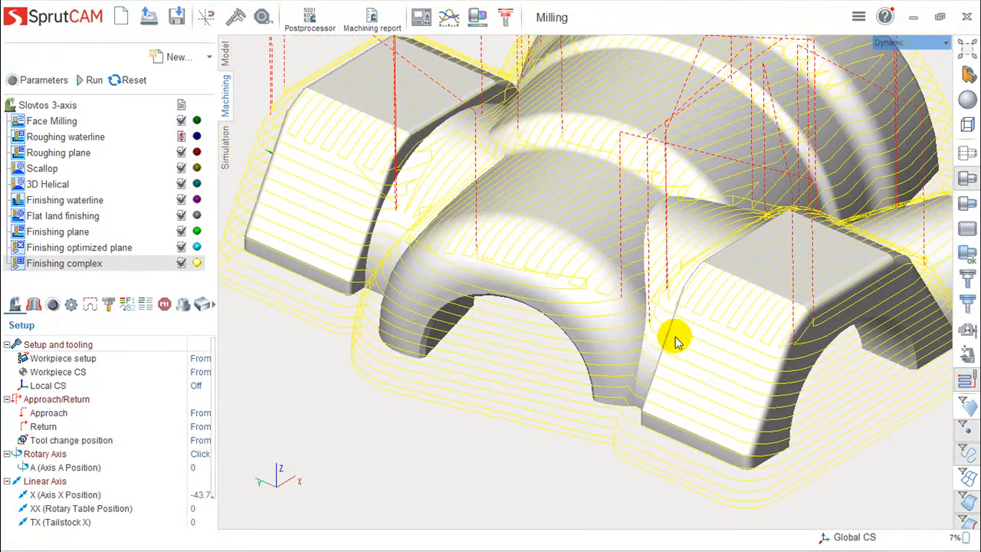
# Add a Finishing combine operation after the Finishing complex operation and calculate its toolpath.
pyautogui.click(207, 57)
pyautogui.moveTo(226, 101)
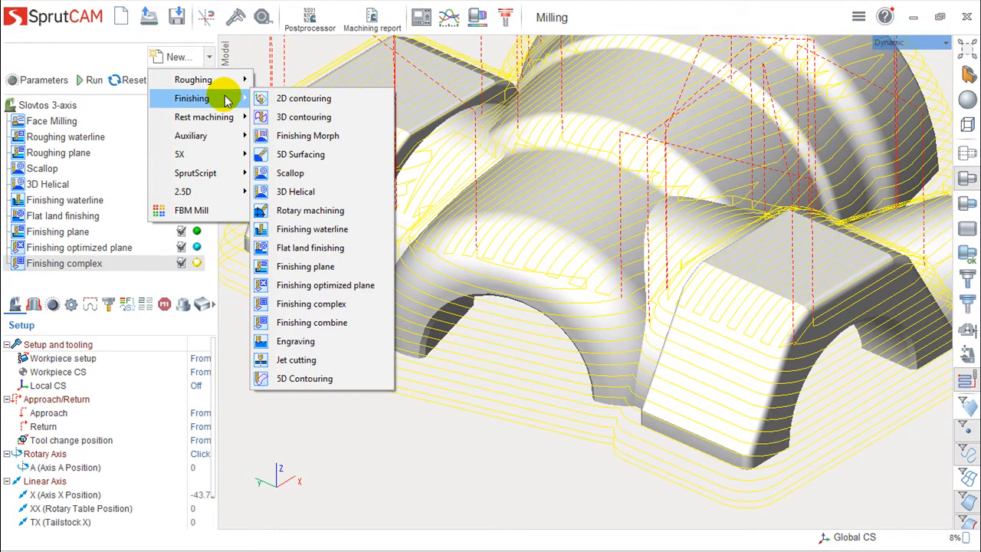
pyautogui.click(312, 323)
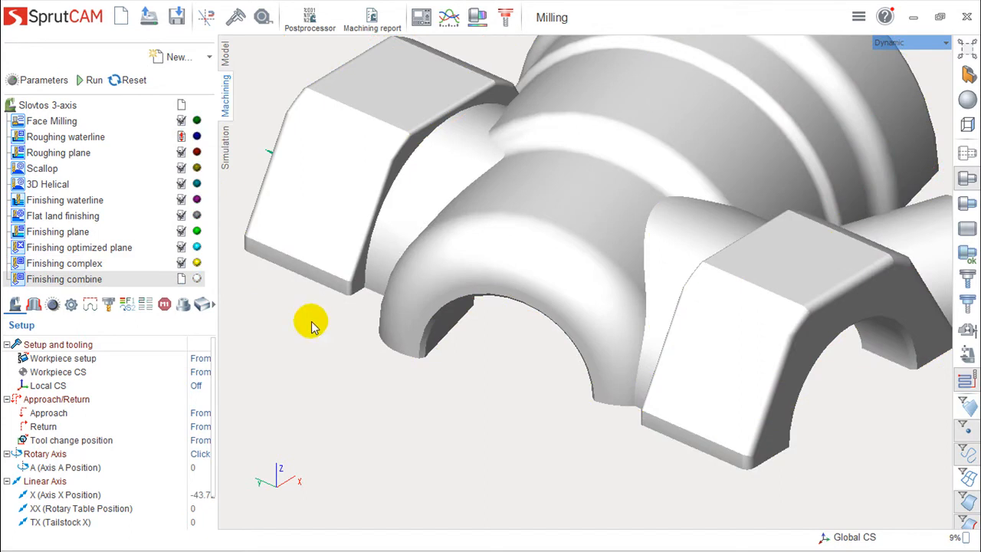
pyautogui.click(87, 80)
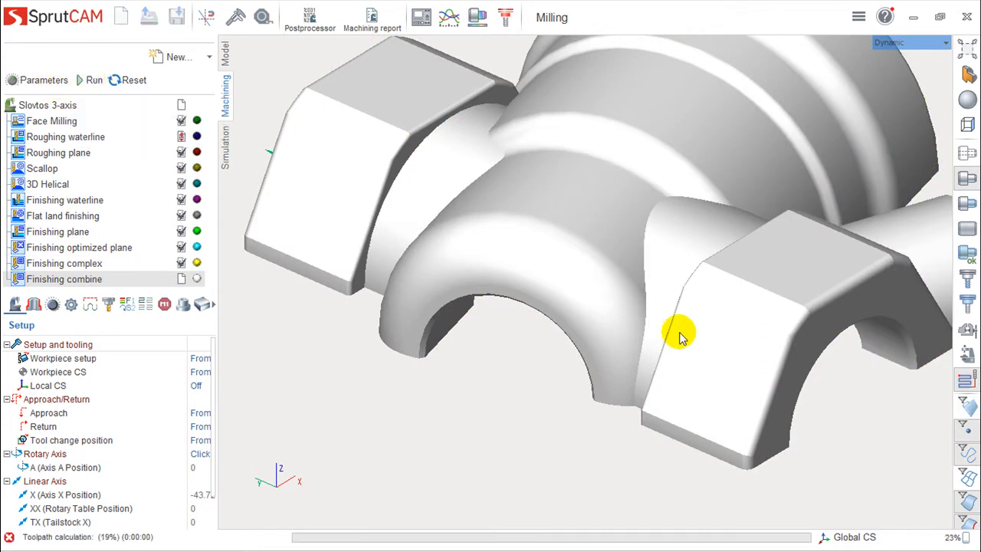
pyautogui.scroll(3, 640, 345)
pyautogui.moveTo(627, 356); pyautogui.dragTo(652, 364, button='middle')
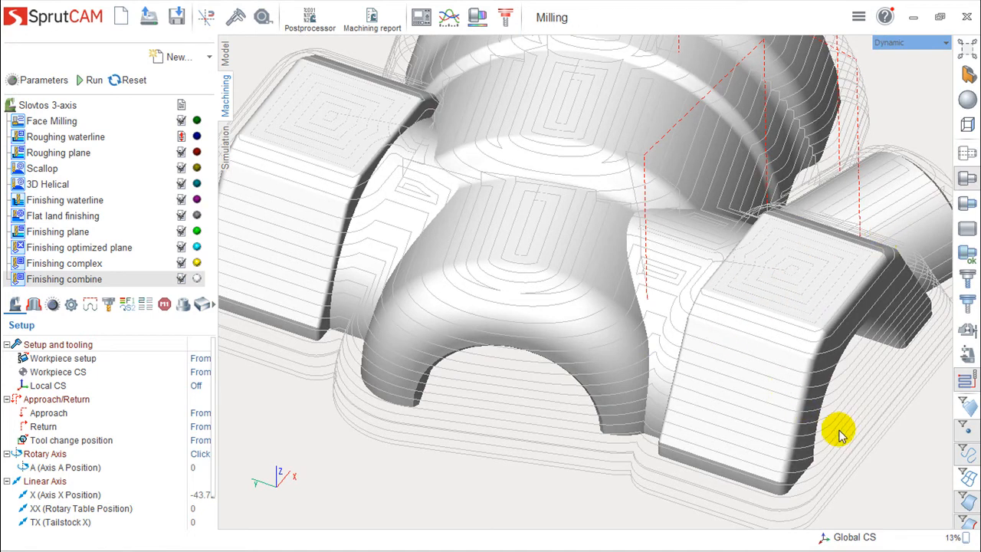
pyautogui.moveTo(724, 429); pyautogui.dragTo(732, 407, button='middle')
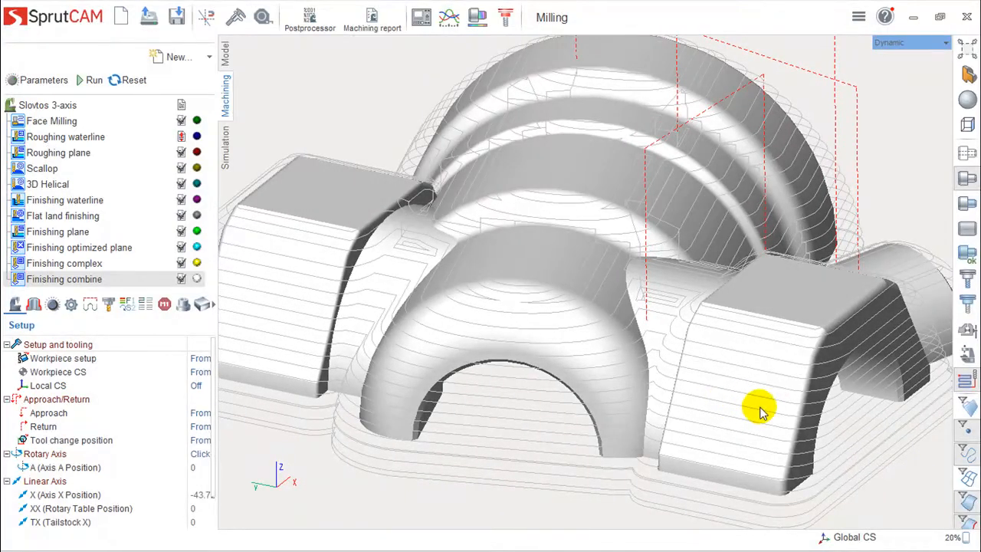
pyautogui.scroll(-3, 480, 336)
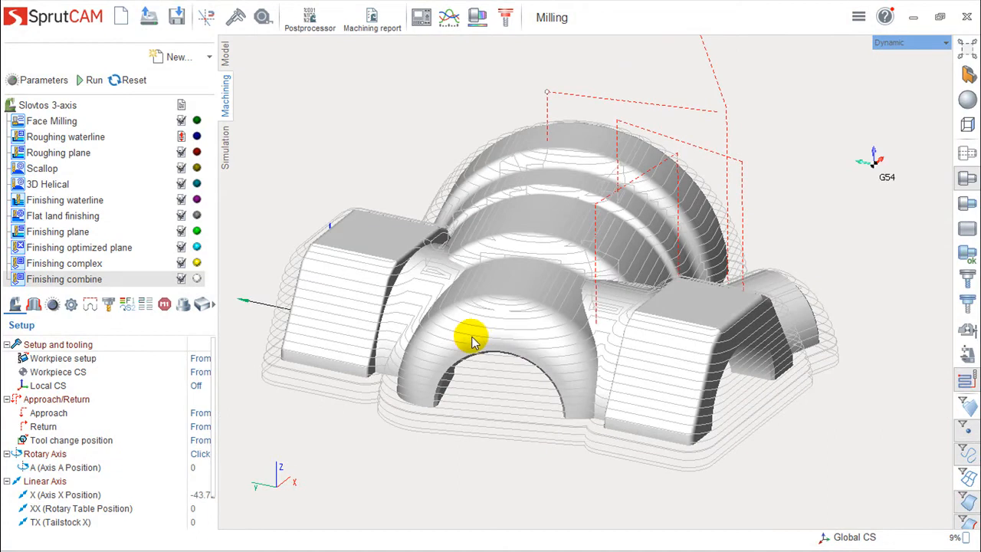
# Add a Corners cleanup rest machining operation after Finishing combine and calculate its toolpath.
pyautogui.click(210, 57)
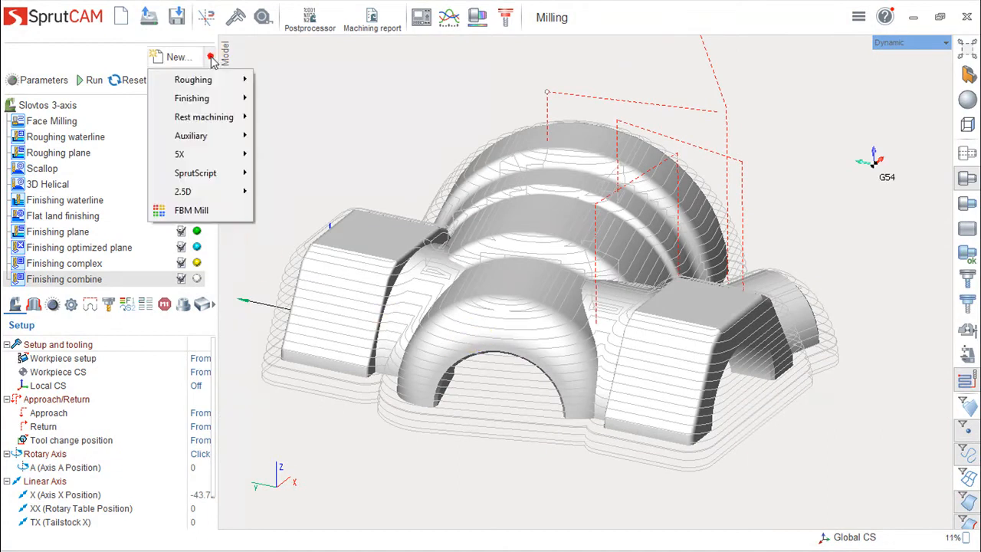
pyautogui.moveTo(205, 106)
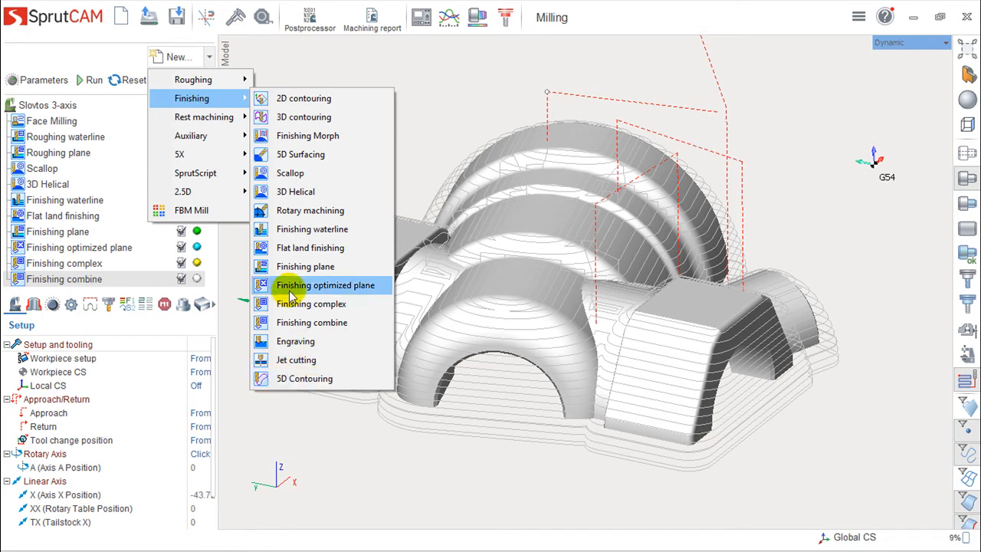
pyautogui.moveTo(186, 125)
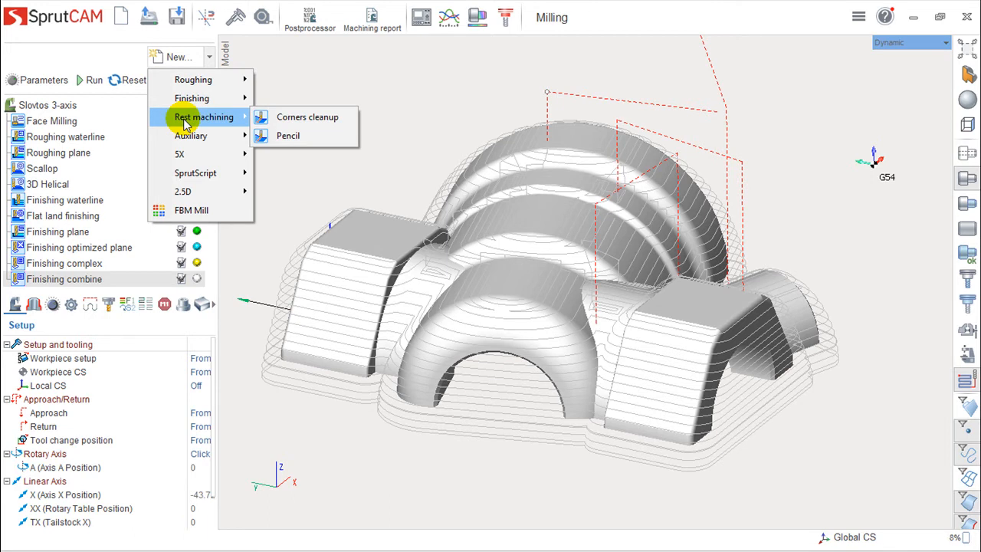
pyautogui.click(297, 121)
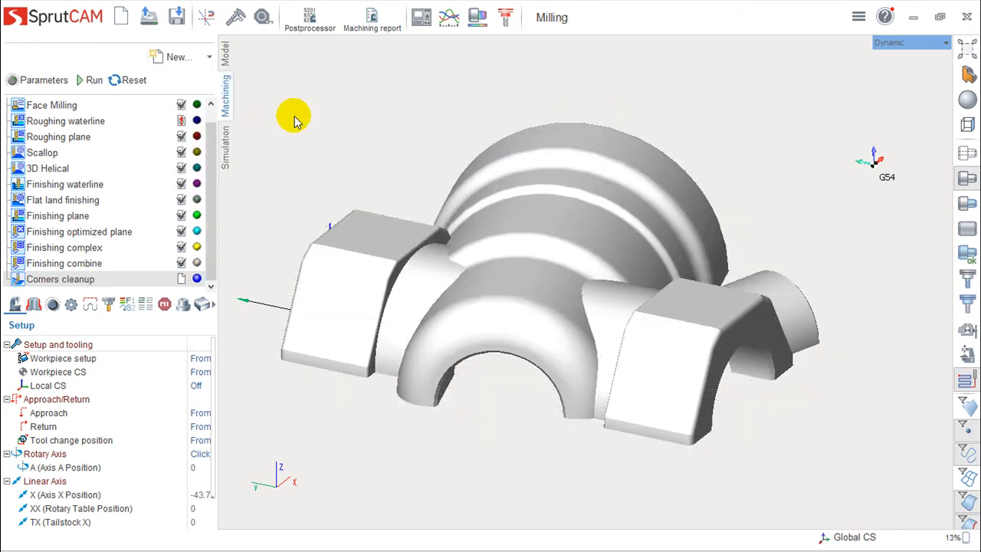
pyautogui.click(91, 80)
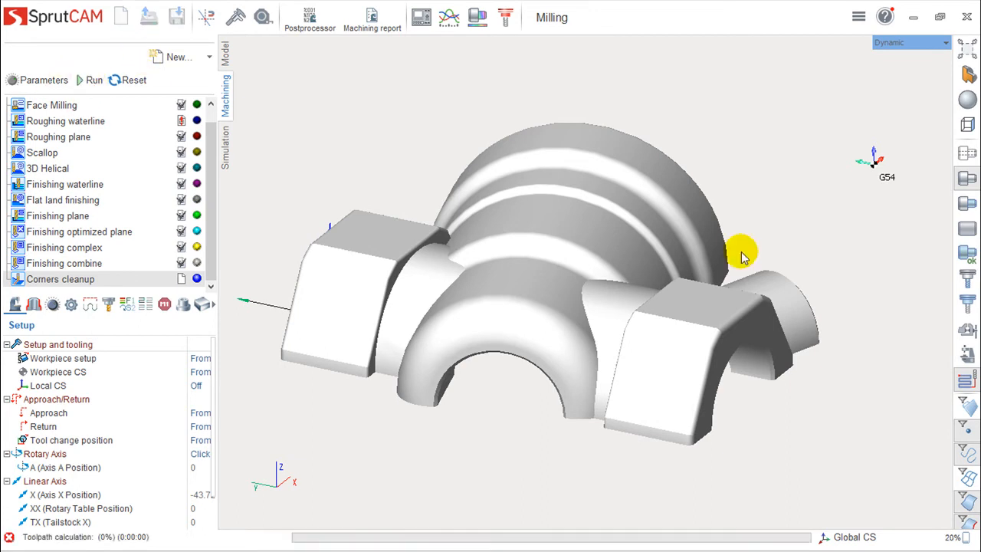
# Examine the Corners cleanup passes along the fillets and corners between the central body and the side blocks.
pyautogui.moveTo(690, 257)
pyautogui.mouseDown(button='middle')
pyautogui.moveTo(681, 294)
pyautogui.moveTo(688, 268)
pyautogui.mouseUp(button='middle')
pyautogui.scroll(-1, 597, 307)
pyautogui.scroll(6, 597, 306)
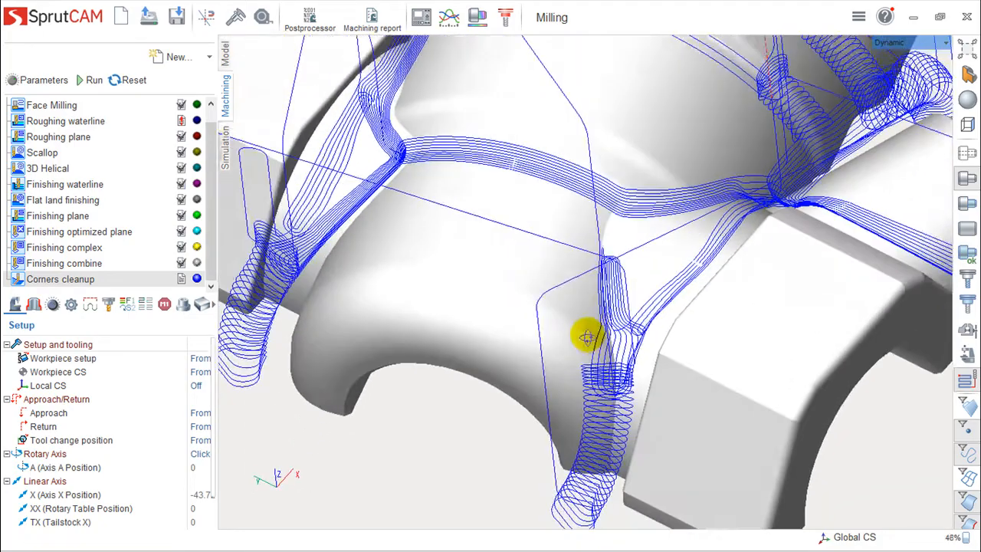
pyautogui.moveTo(587, 337); pyautogui.dragTo(725, 274, button='middle')
pyautogui.scroll(-4, 643, 332)
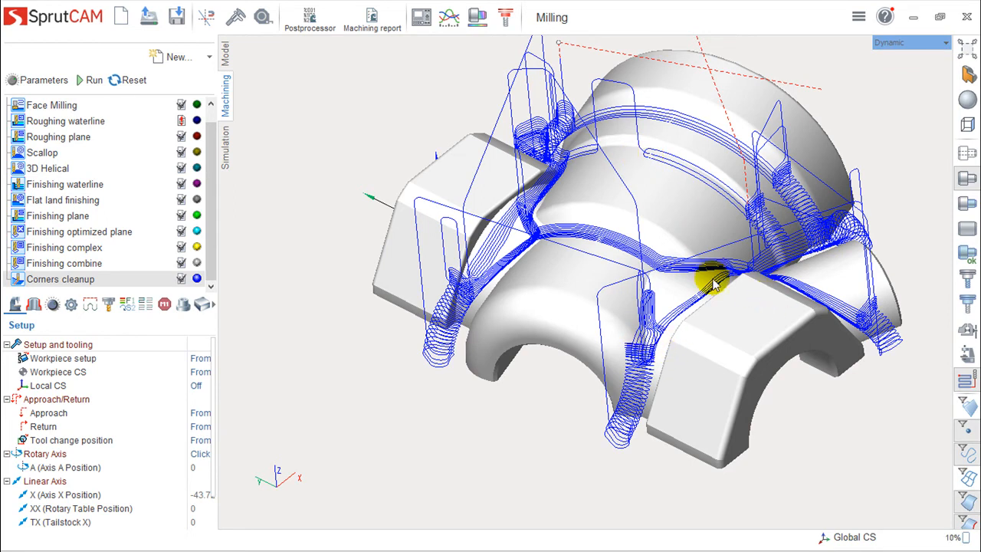
pyautogui.scroll(2, 664, 262)
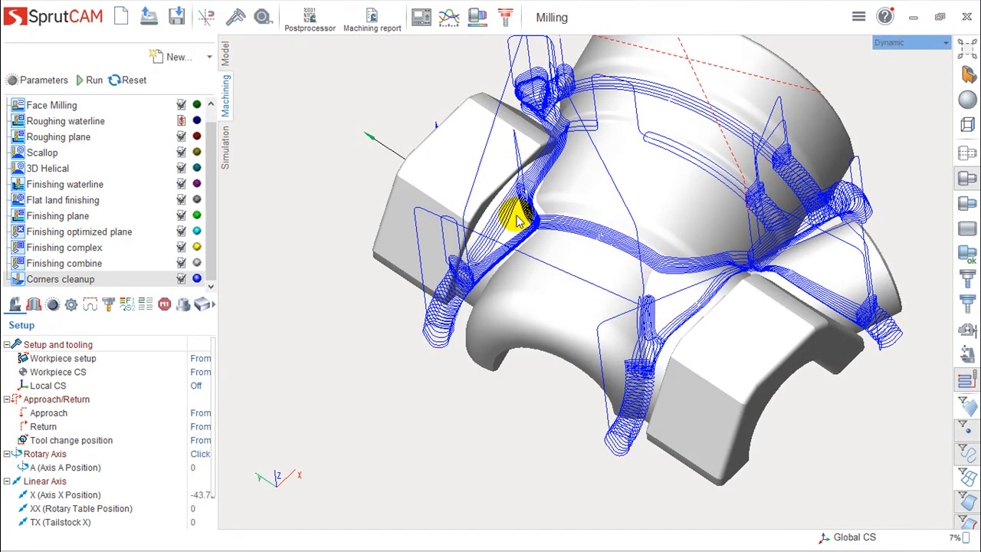
# Review the Corners cleanup operation's tool diameter, previous tool diameter and Combined strategy settings, leaving the parameters without saving changes.
pyautogui.doubleClick(46, 281)
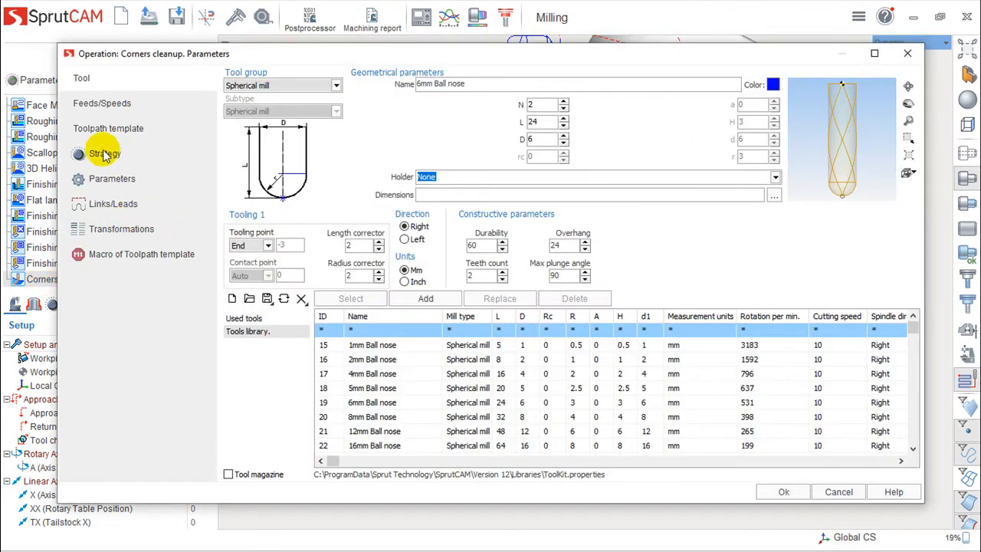
pyautogui.click(100, 153)
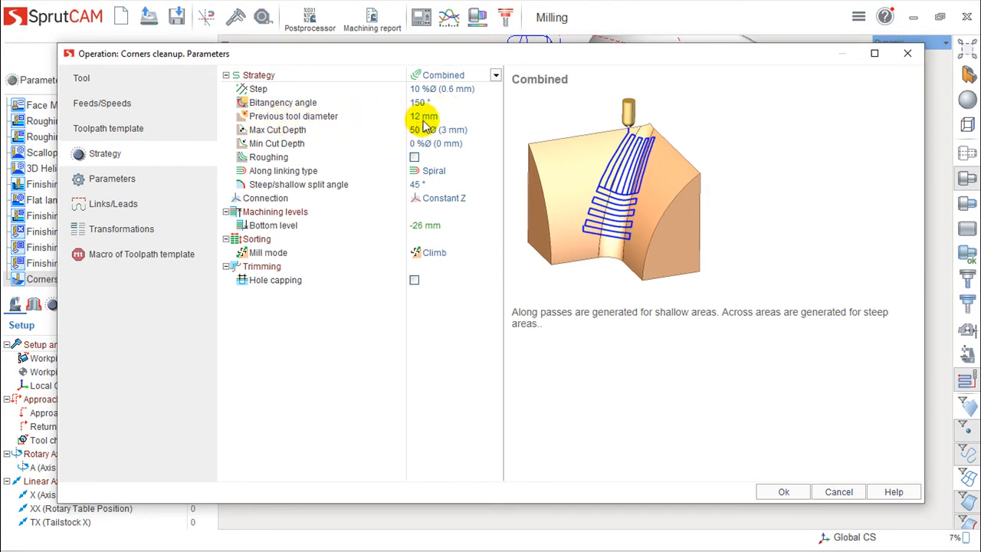
pyautogui.click(84, 82)
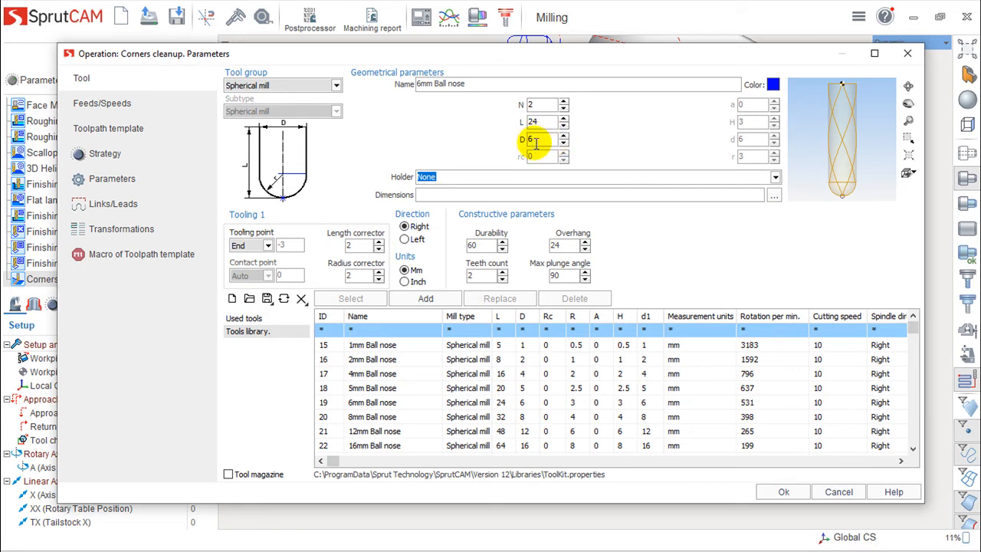
pyautogui.click(84, 154)
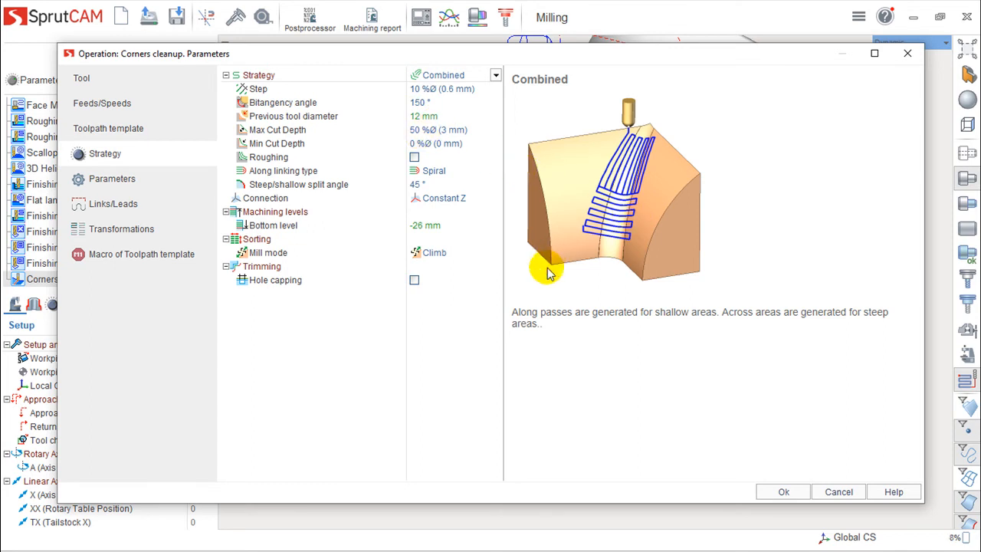
pyautogui.click(839, 491)
pyautogui.moveTo(659, 260); pyautogui.dragTo(823, 203, button='right')
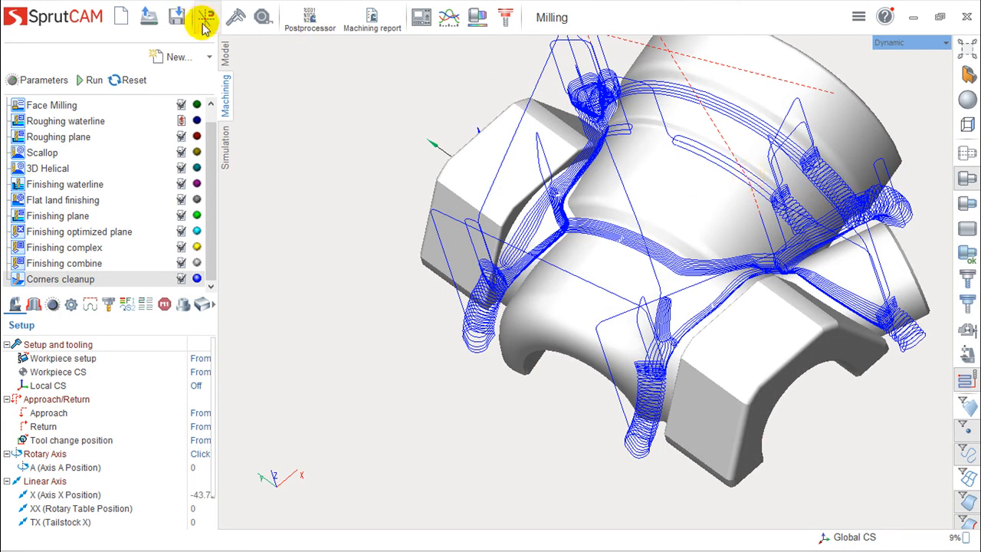
# Add a Pencil rest machining operation after Corners cleanup and calculate its toolpath.
pyautogui.click(210, 59)
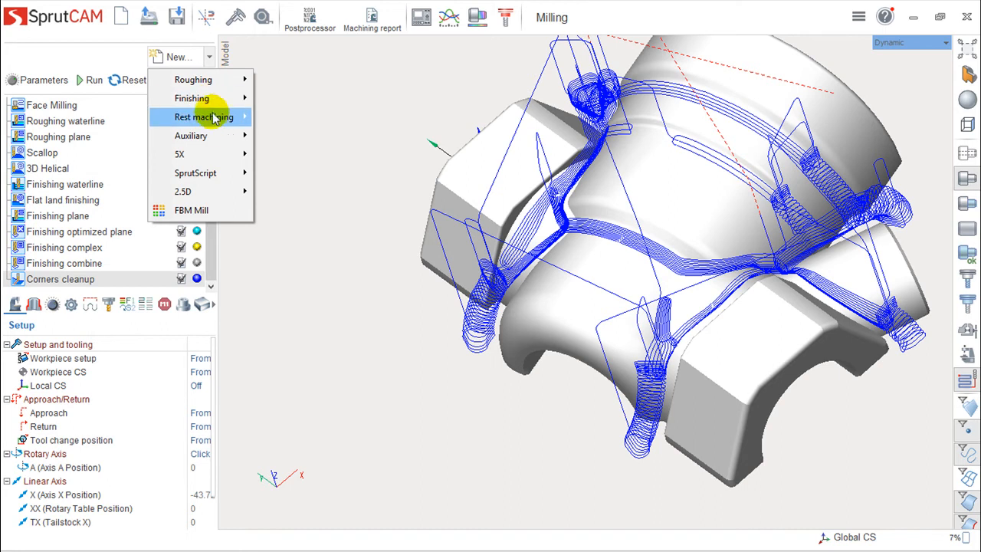
pyautogui.moveTo(214, 123)
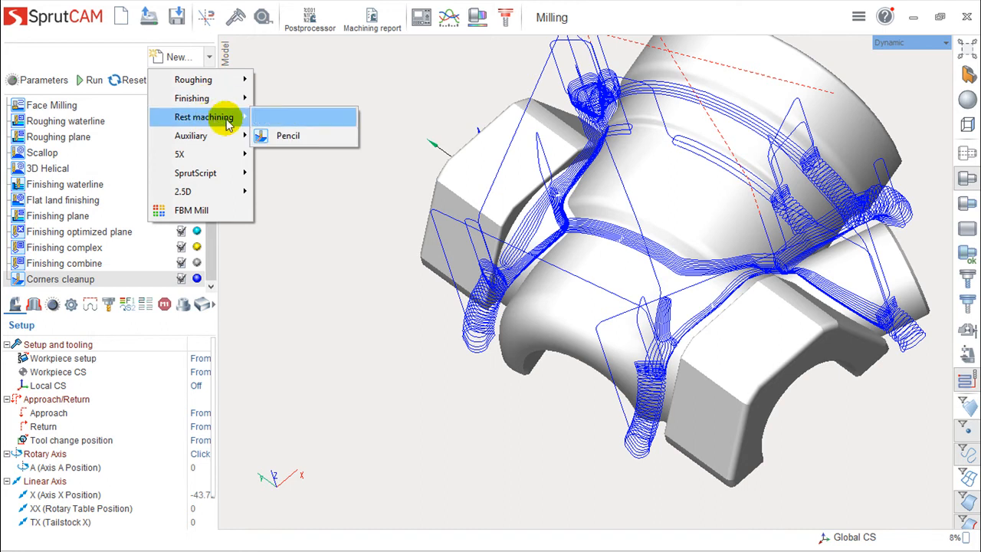
pyautogui.click(291, 138)
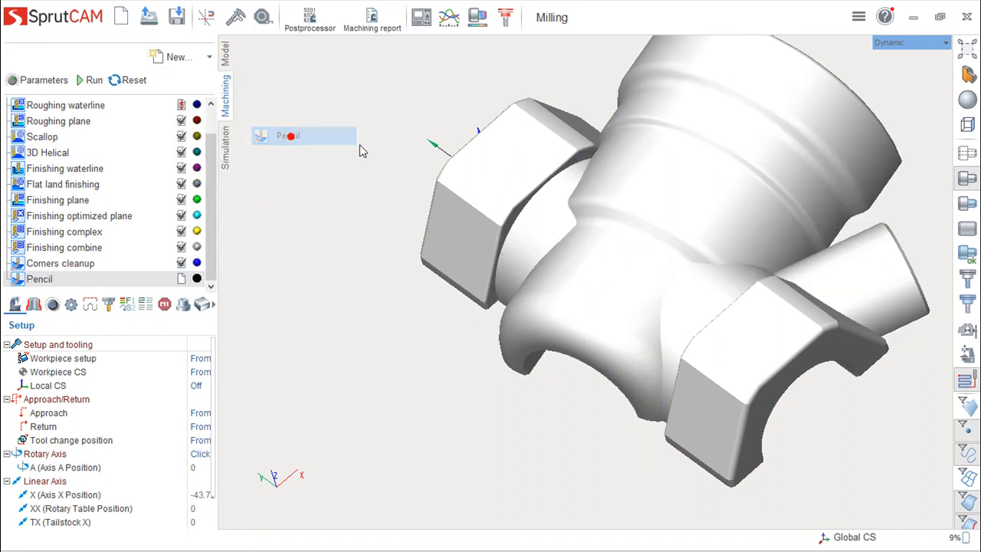
pyautogui.click(86, 80)
# Examine the Pencil toolpath's single passes along the inner corners of the central body and side blocks from several angles.
pyautogui.moveTo(733, 235); pyautogui.dragTo(761, 224, button='right')
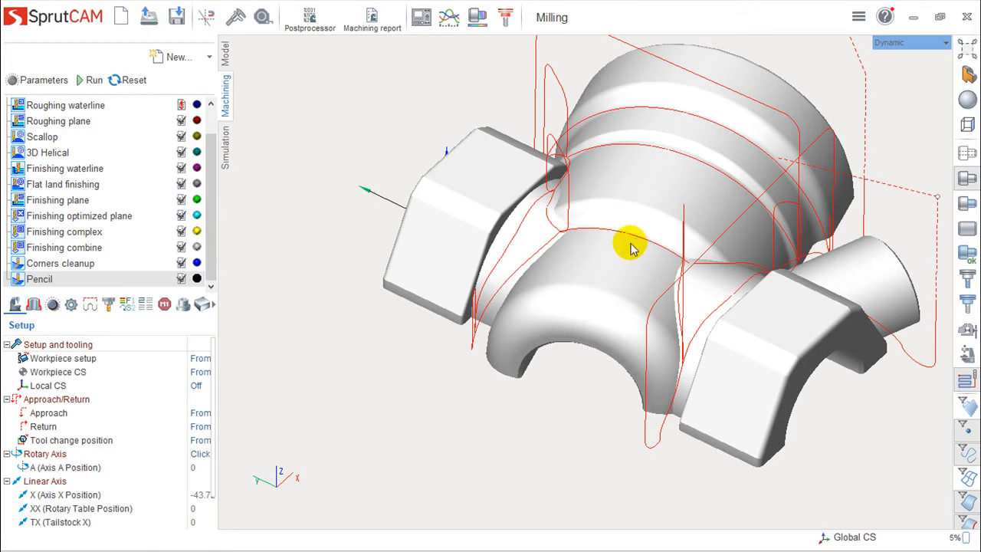
pyautogui.moveTo(700, 302); pyautogui.dragTo(729, 317, button='right')
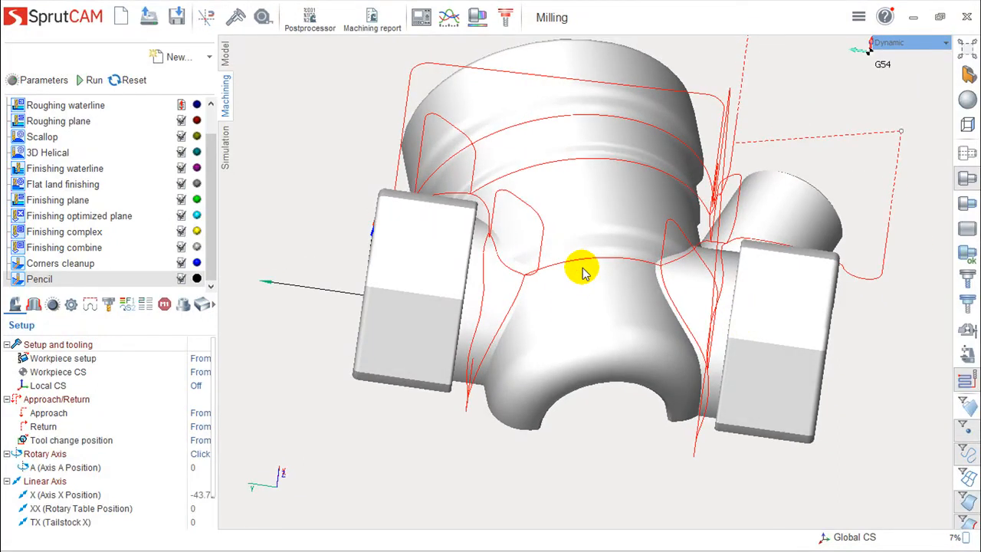
pyautogui.moveTo(515, 349); pyautogui.dragTo(513, 284, button='right')
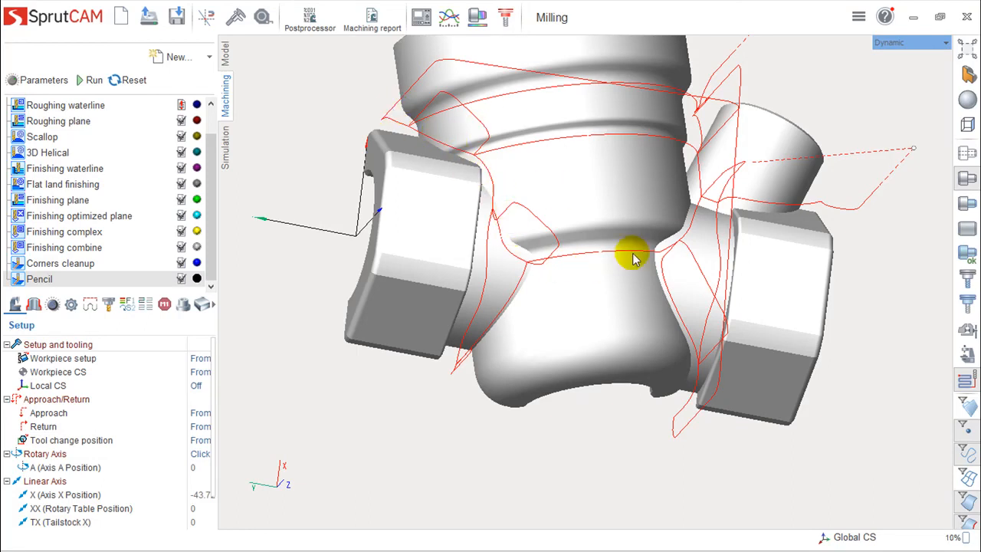
pyautogui.moveTo(706, 282); pyautogui.dragTo(690, 242, button='middle')
pyautogui.moveTo(563, 291); pyautogui.dragTo(483, 265, button='middle')
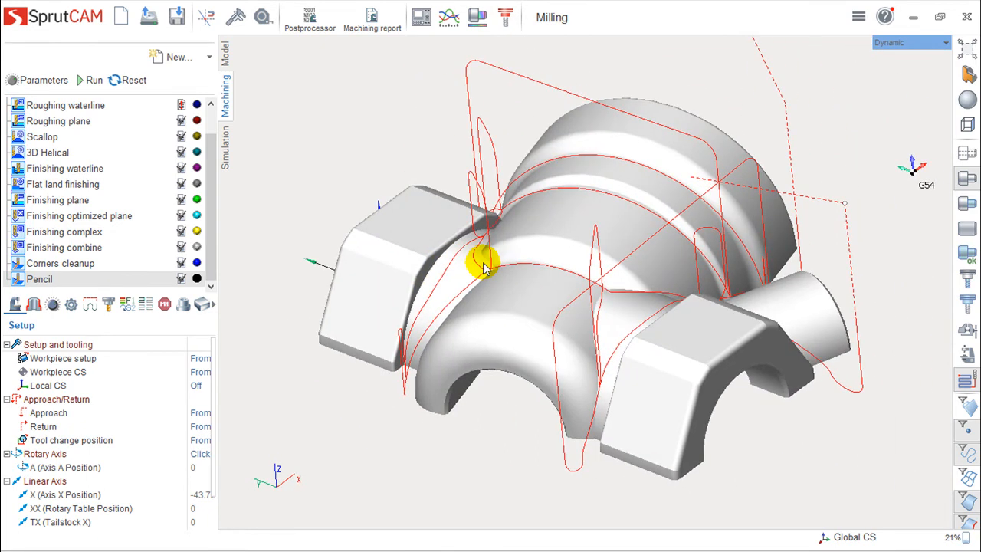